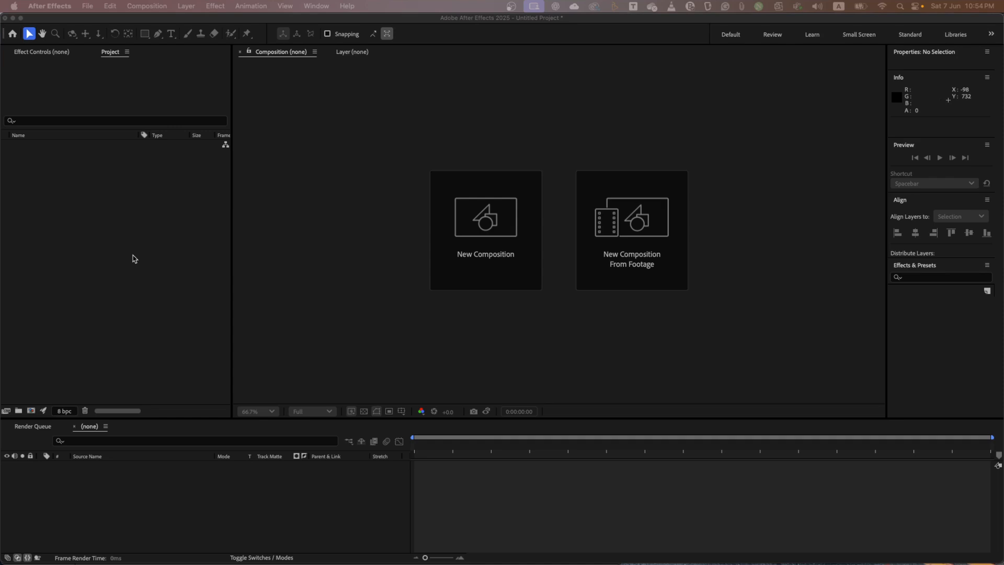
- Review the available bit depth options in the project's color settings without changing them
click(68, 417)
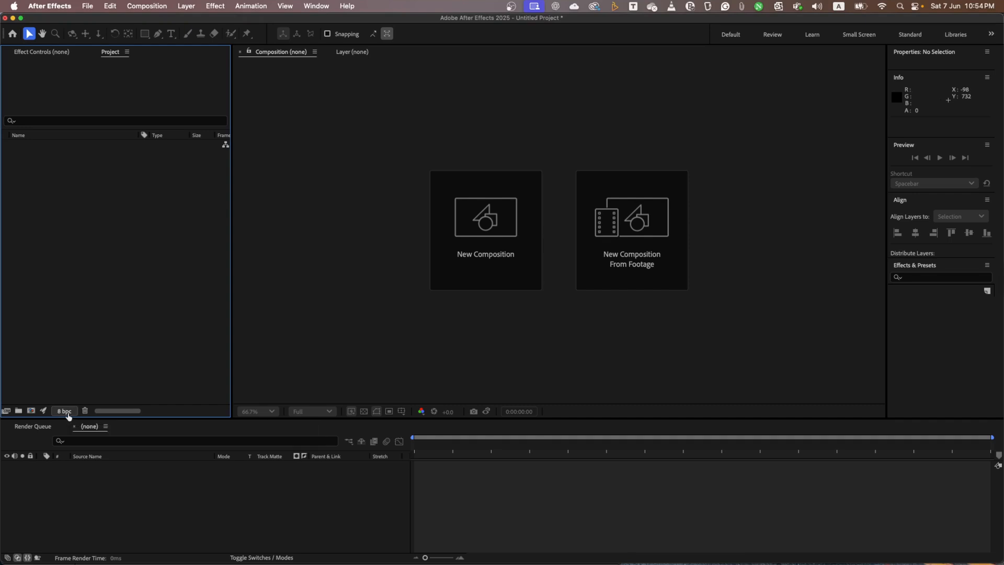
click(64, 411)
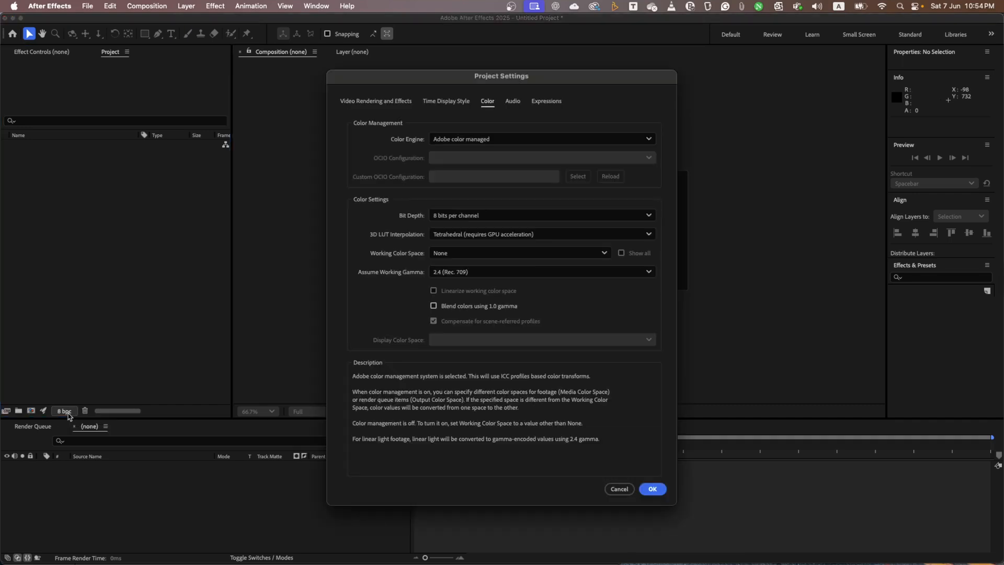
click(647, 216)
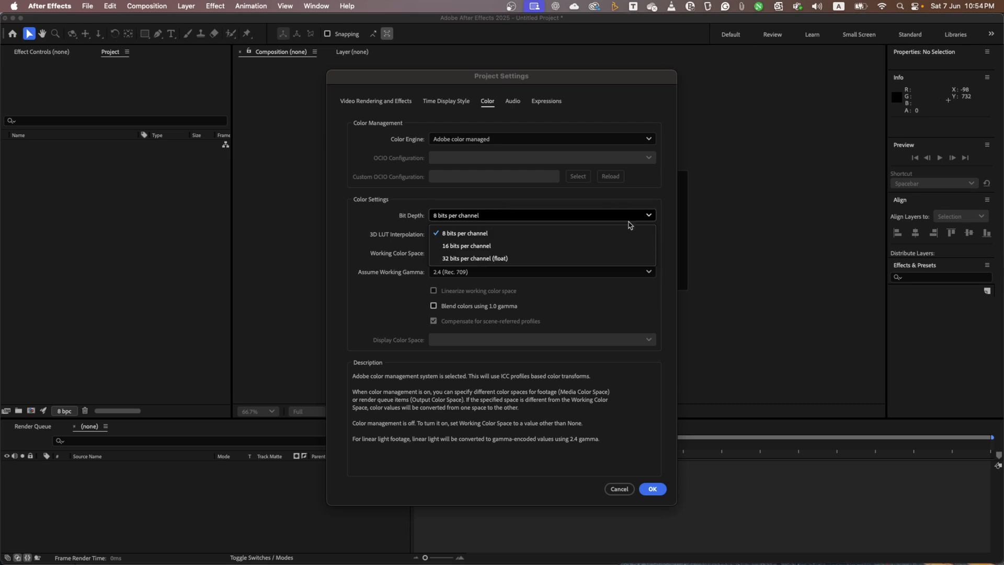
click(617, 494)
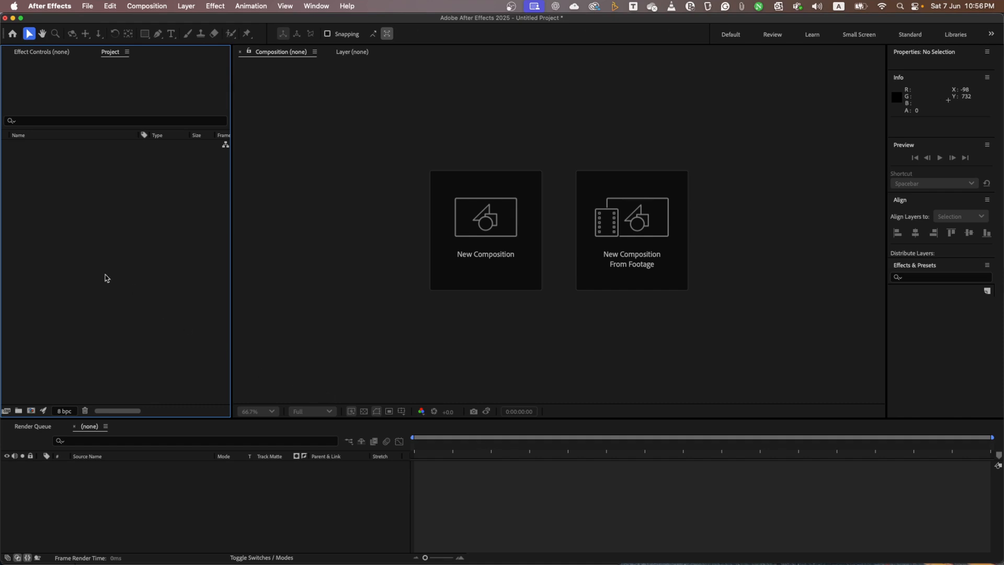
- Import six_people.0001.cin from the BS-six_people folder as a DPX/Cineon sequence and create a composition from it
double_click(111, 244)
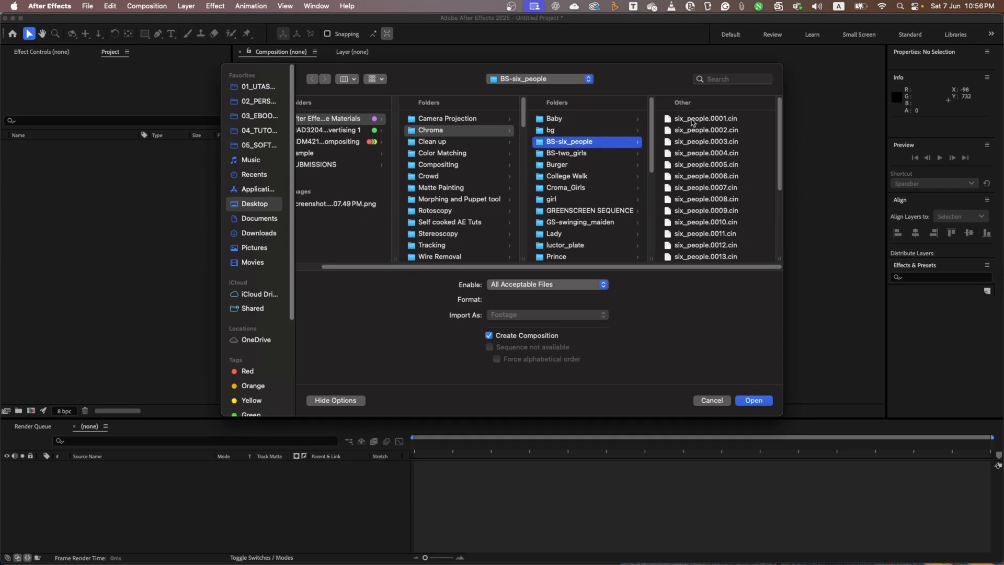
click(734, 121)
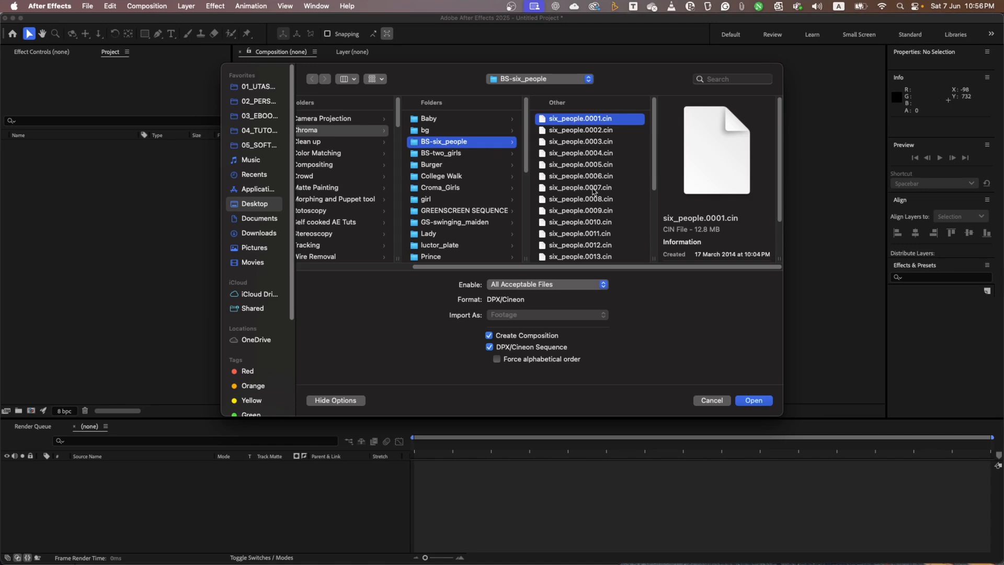
click(758, 404)
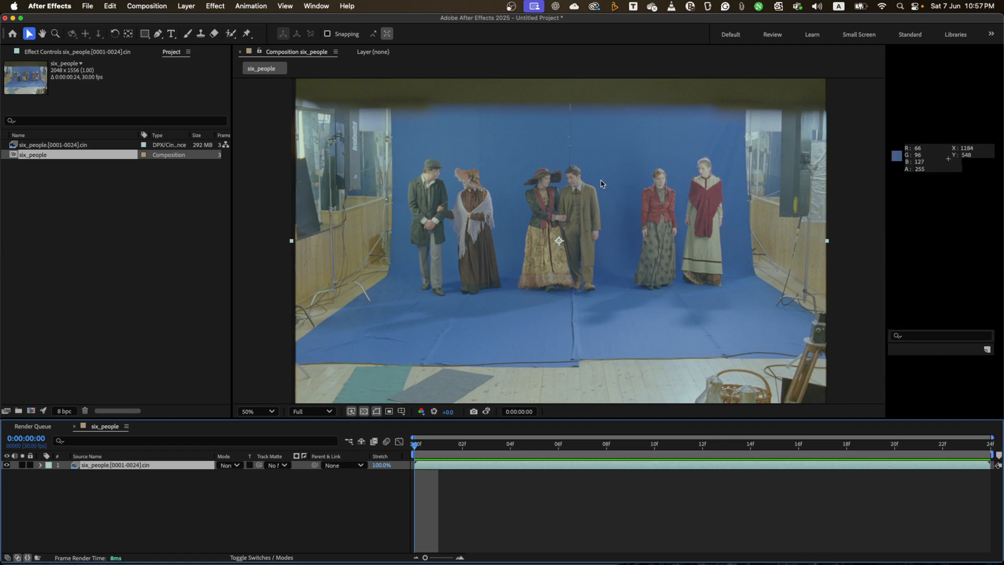
- Apply the Cineon Converter effect to the six_people footage layer
click(215, 6)
mouse_move(238, 312)
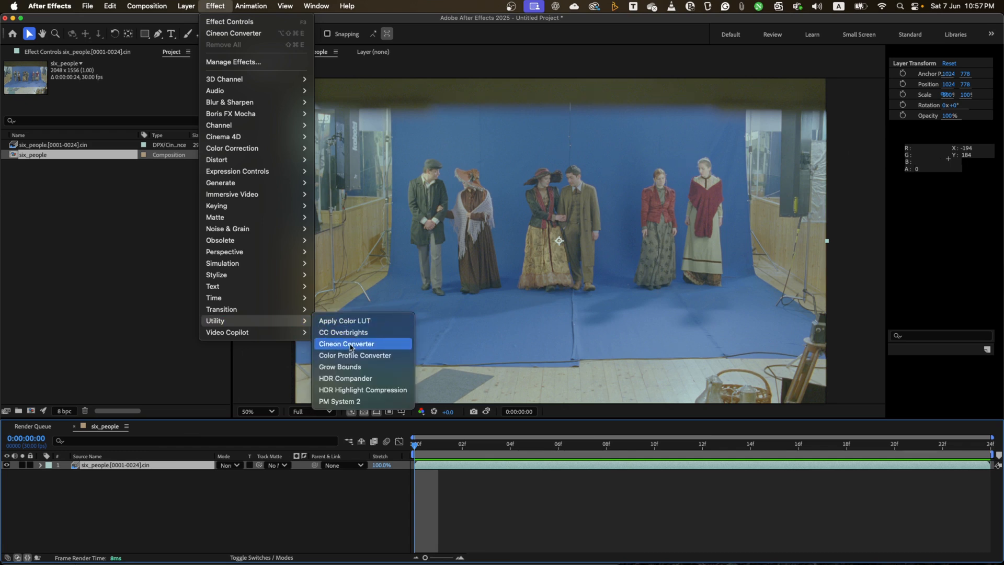
click(350, 347)
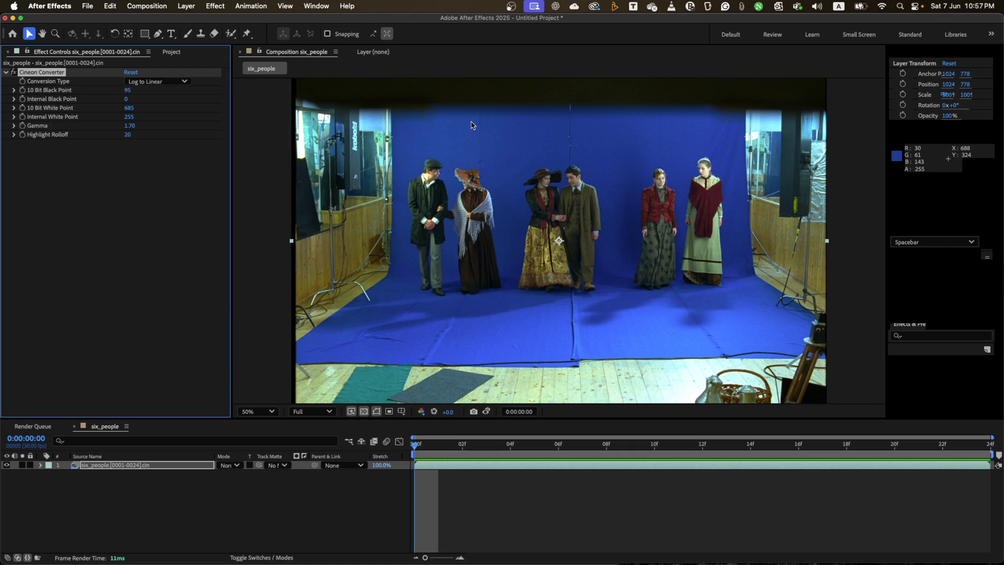
- Examine the film grain on the middle couple at 400% magnification across several frames, stopping at frame 5
drag(416, 445, 395, 461)
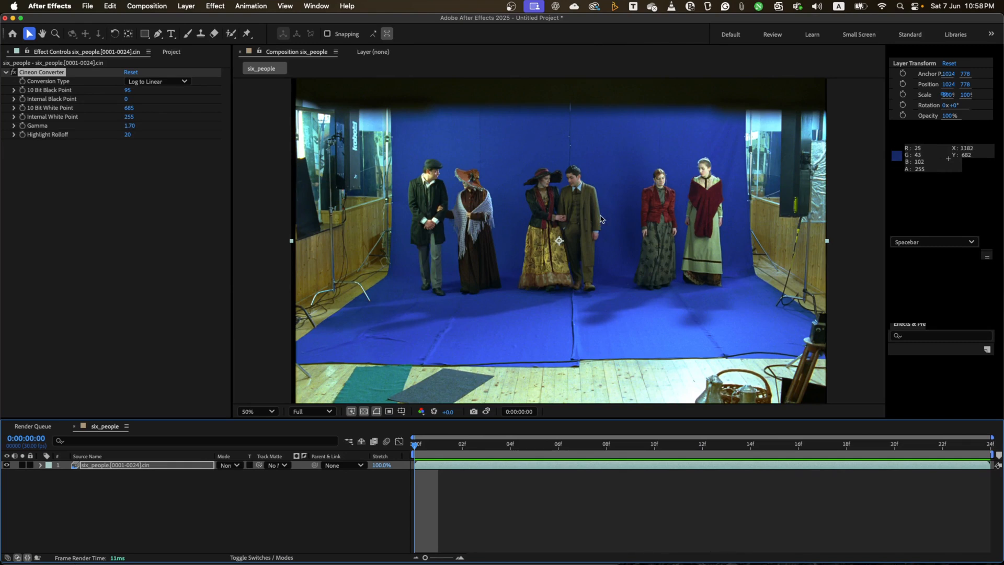
key(period)
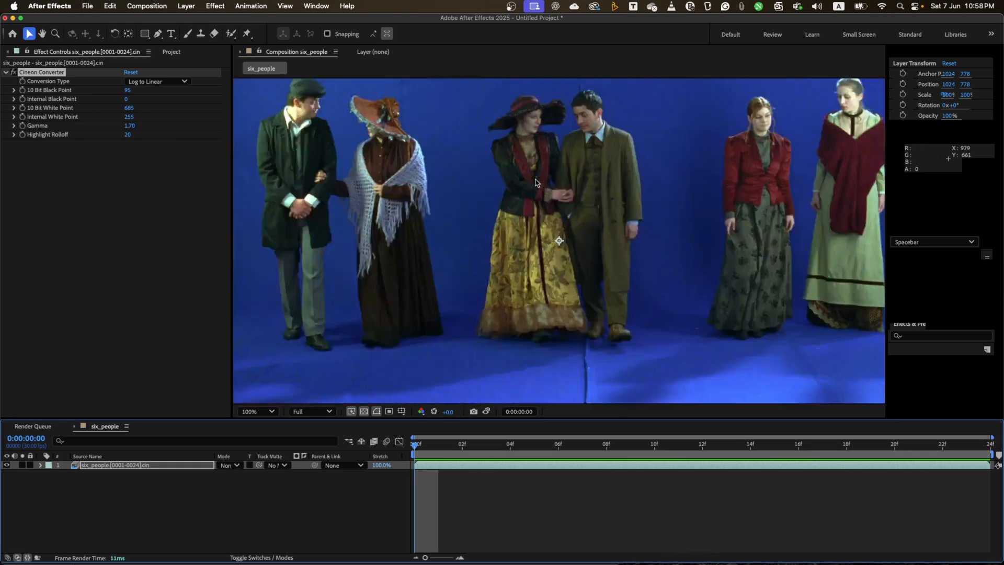
key(period)
key(period)
key(h)
drag(593, 241, 638, 560)
key(v)
drag(419, 448, 389, 454)
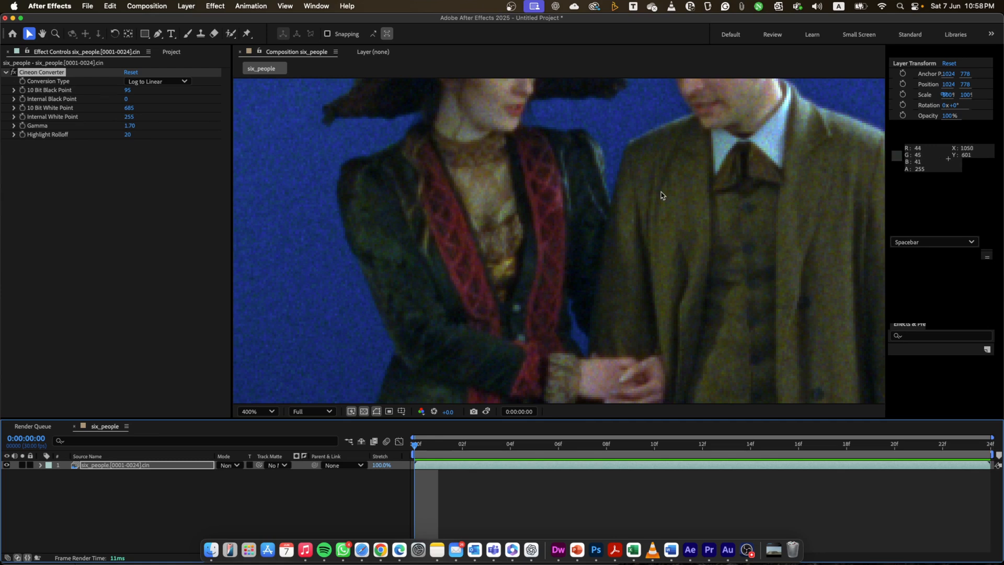
scroll(763, 211, up, 5)
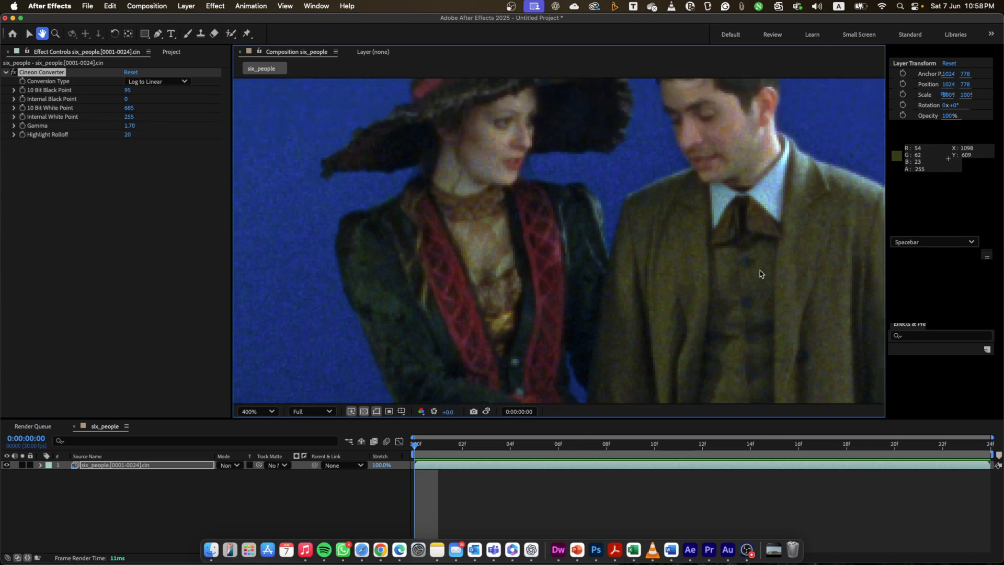
drag(420, 449, 725, 472)
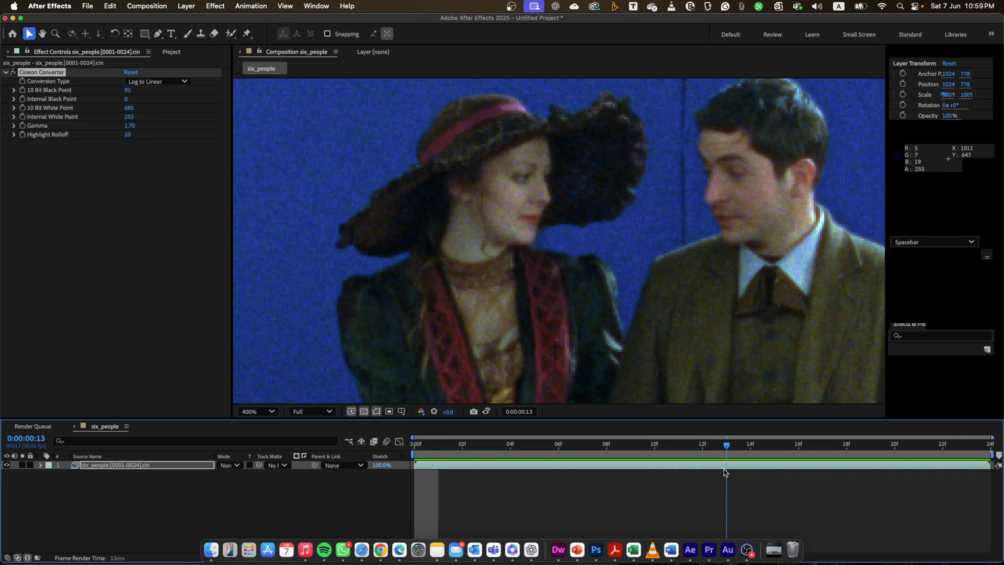
drag(715, 472, 534, 468)
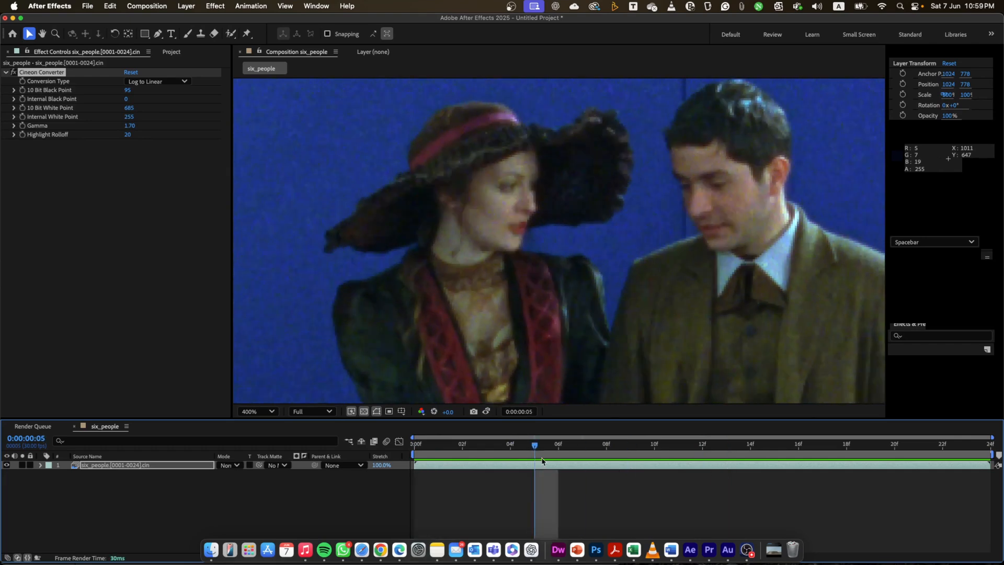
- Add the text "Hi" and place it at about 888, 631, beside the woman's shoulder, checking it against the moving footage
click(171, 33)
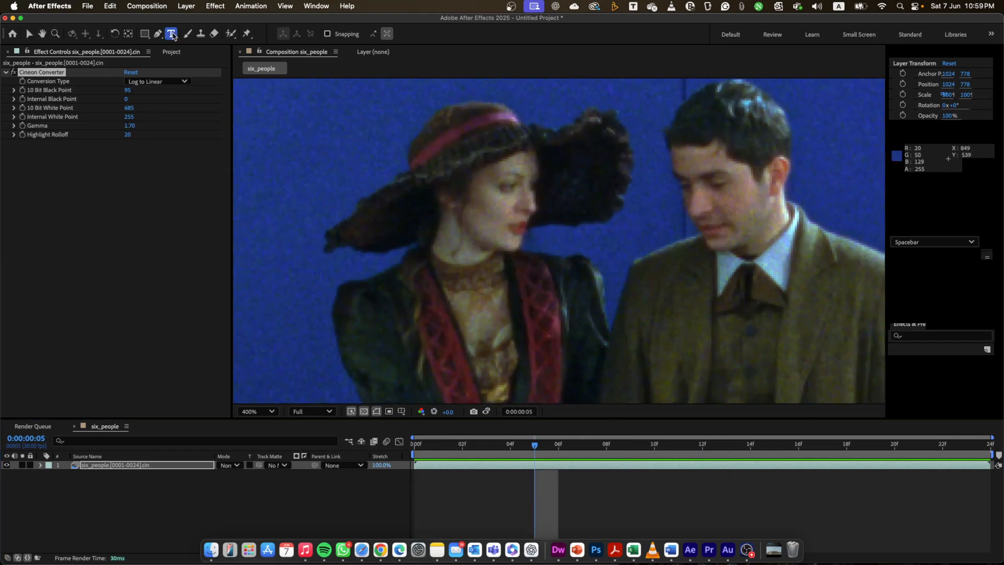
click(457, 235)
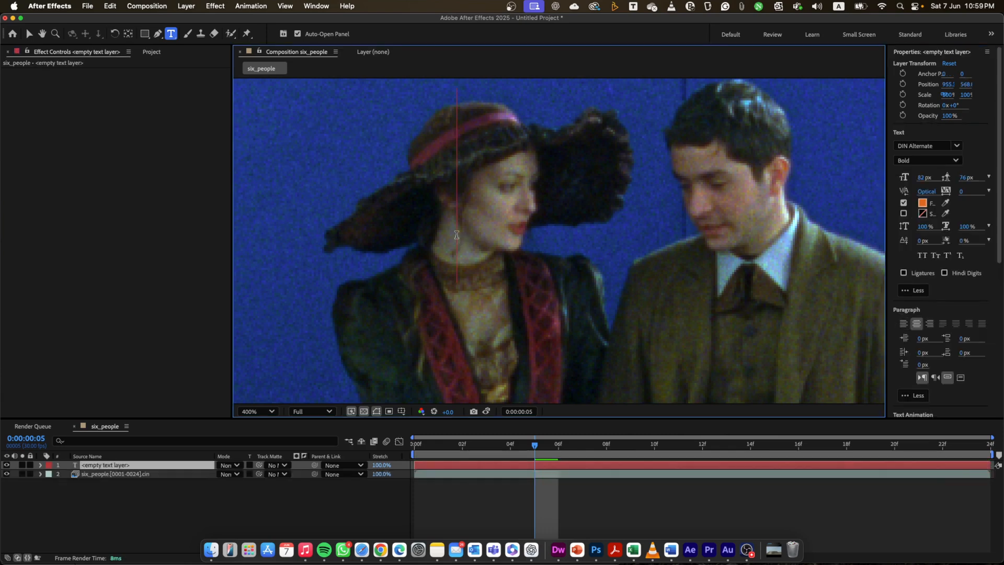
text(Hi)
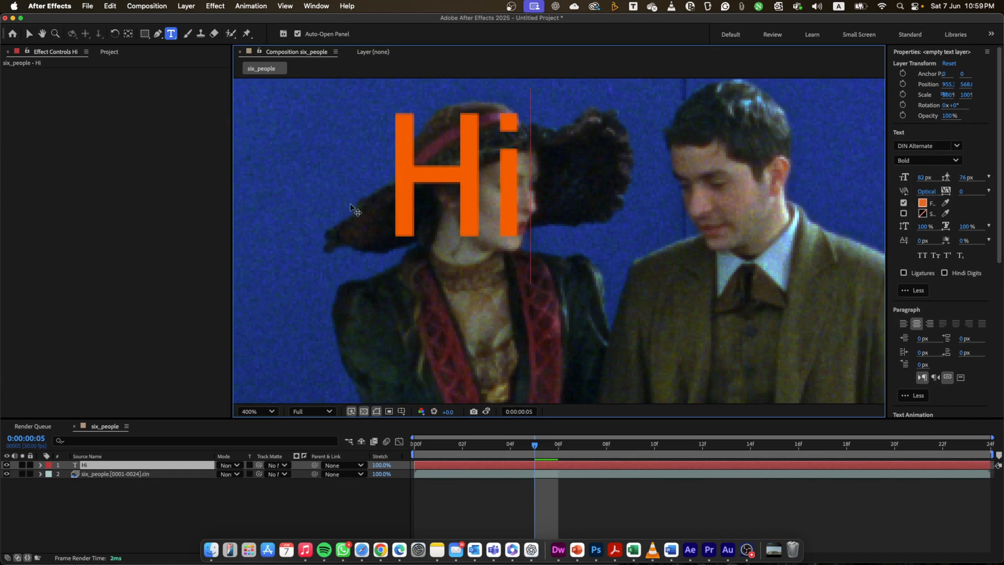
click(29, 34)
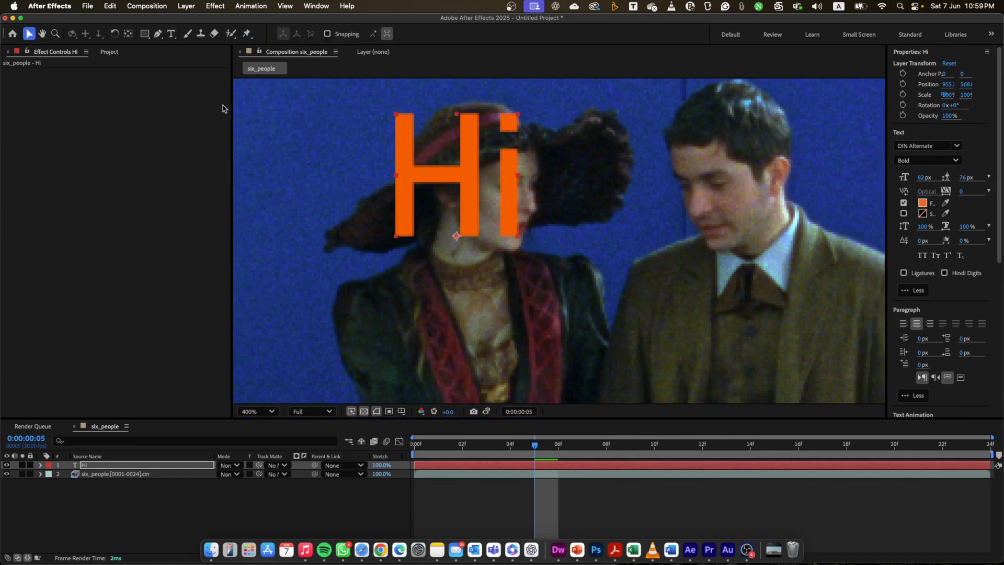
drag(432, 175, 293, 307)
click(409, 444)
drag(408, 443, 735, 489)
click(661, 498)
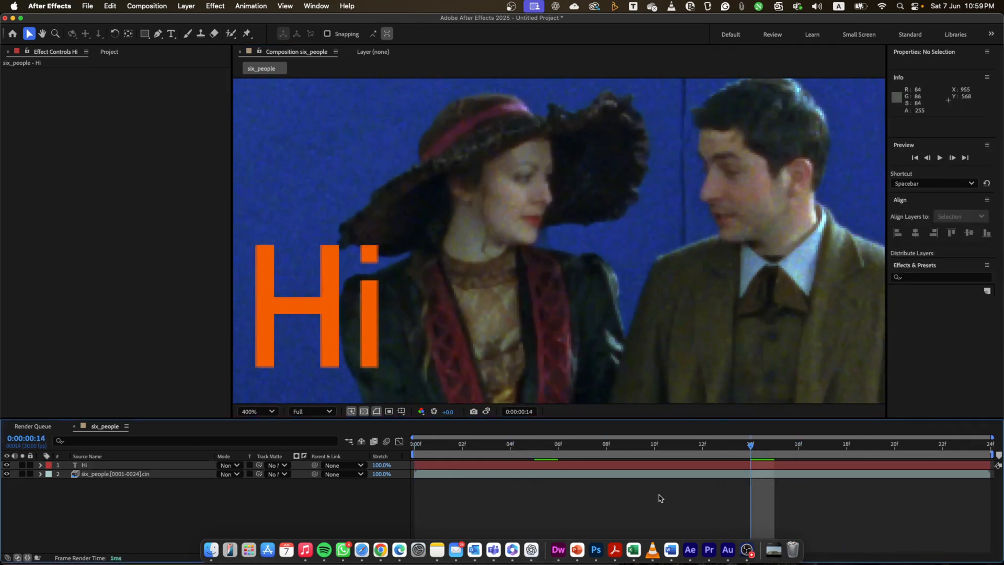
- Apply the Match Grain effect to the "Hi" text layer at frame 5 and preview the composition
drag(450, 444, 540, 479)
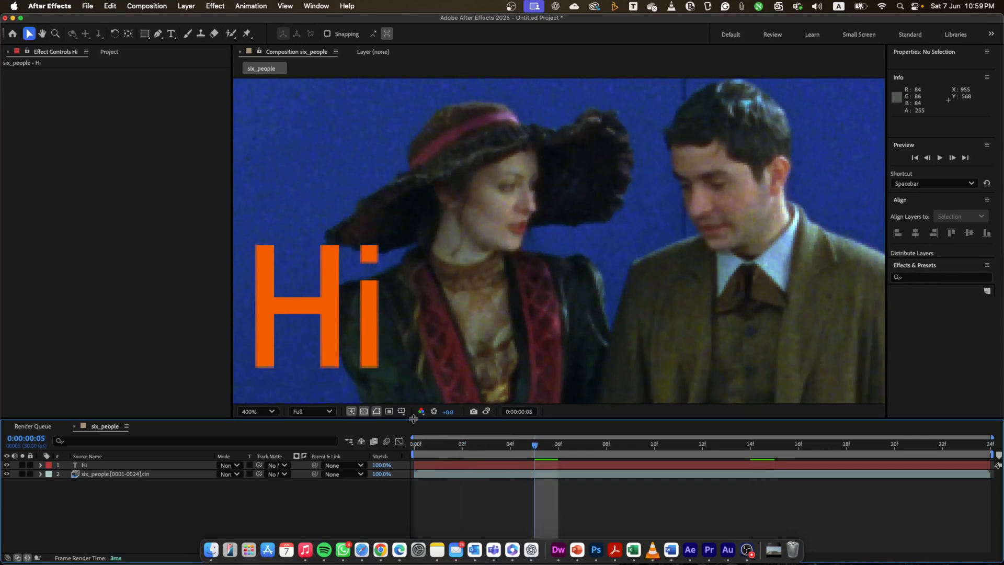
click(335, 304)
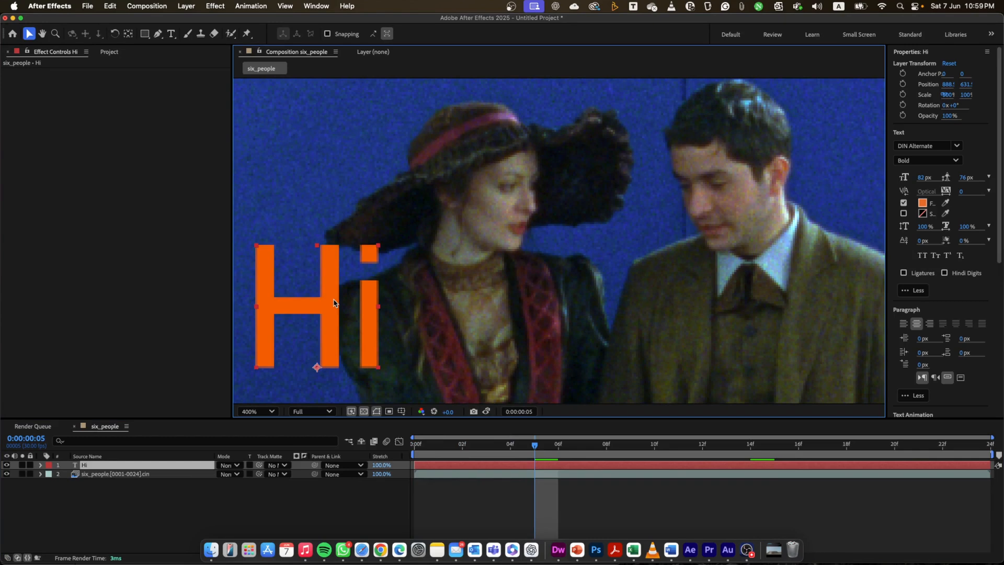
click(216, 6)
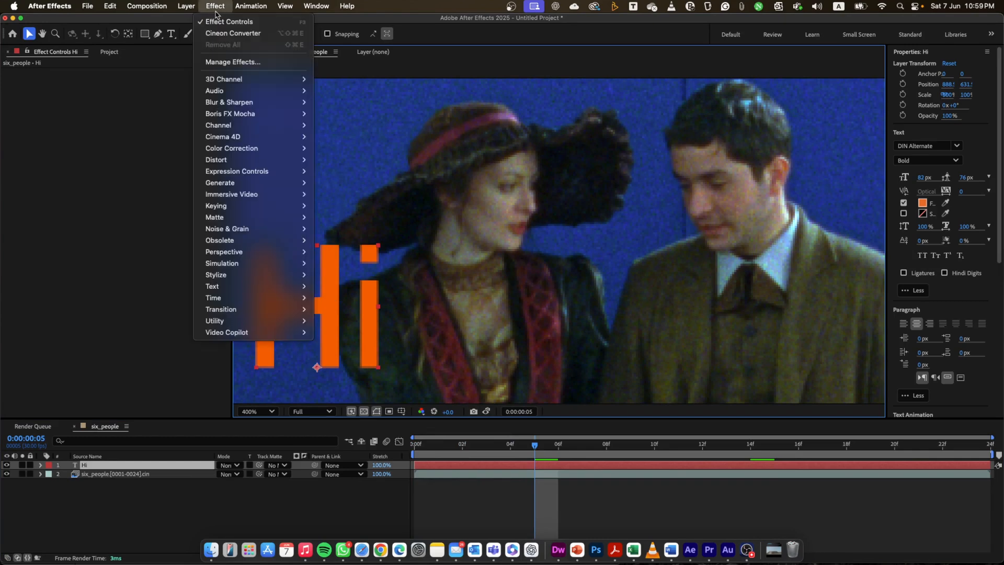
mouse_move(264, 229)
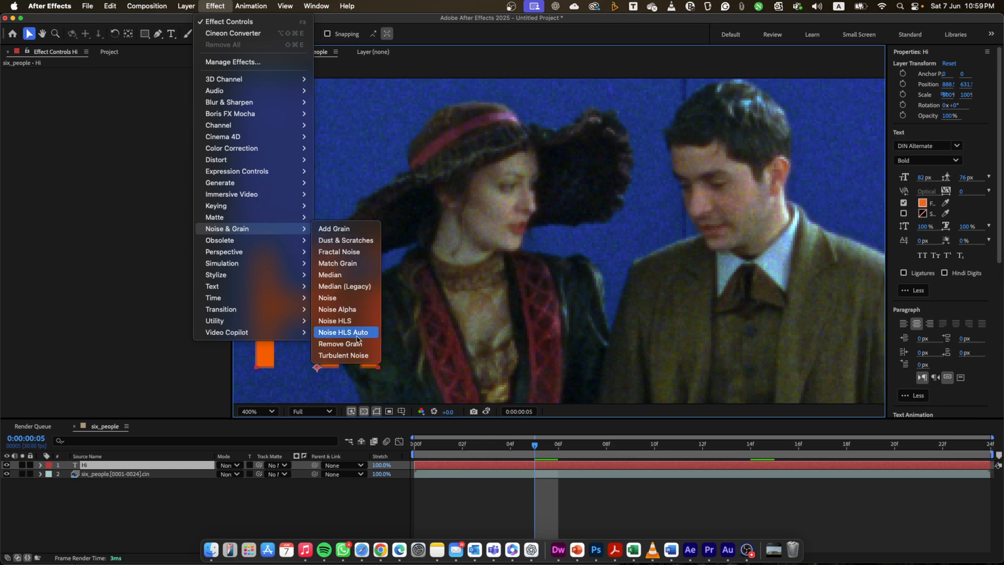
click(338, 263)
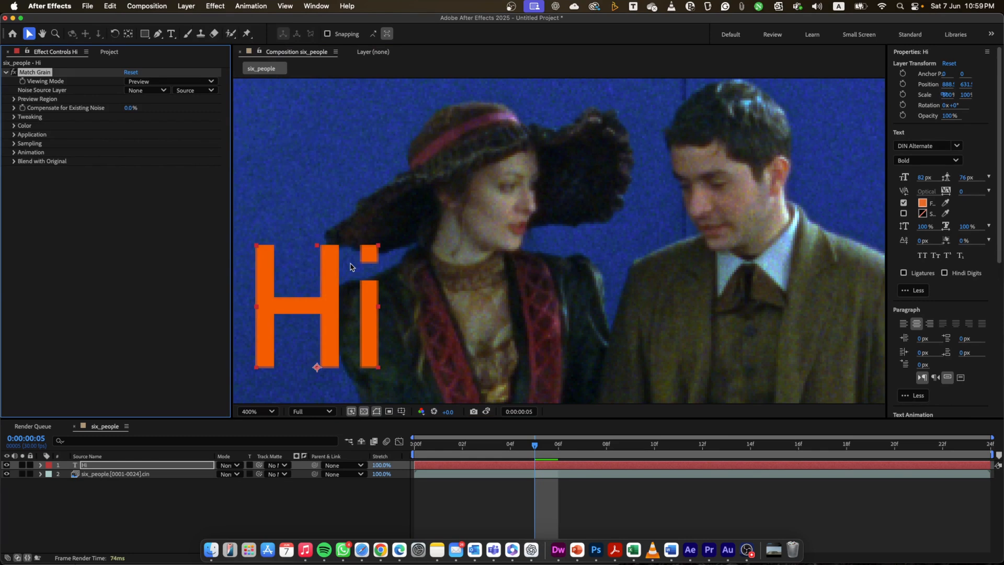
key(space)
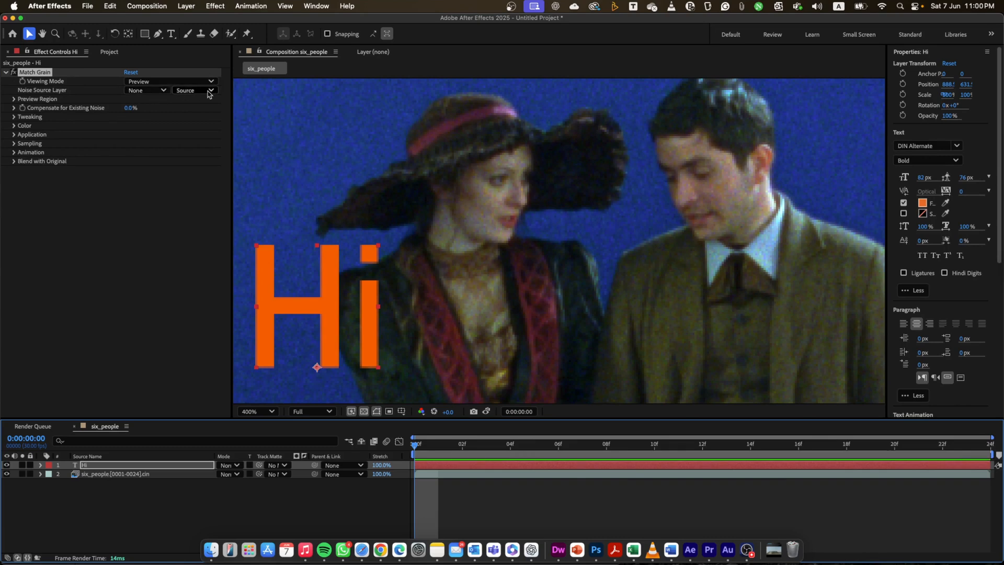
- Set Match Grain's noise source layer to six_people.[0001-0024].cin and its viewing mode to Final Output
click(164, 91)
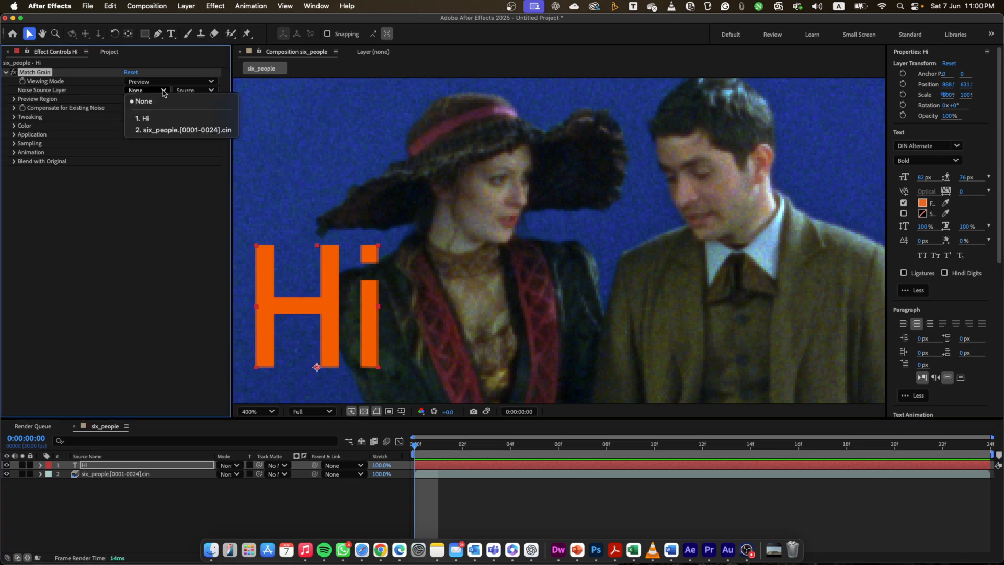
click(161, 131)
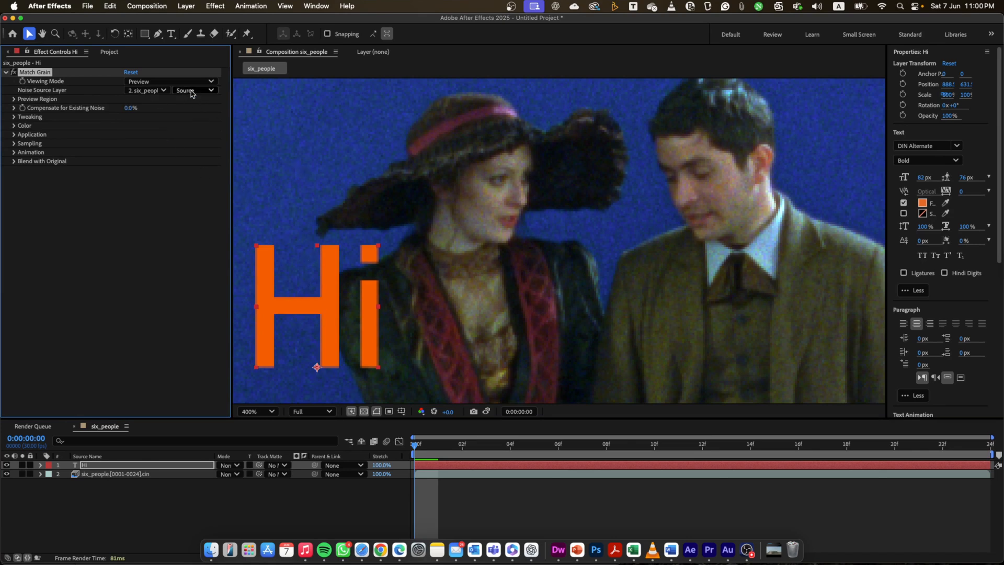
click(212, 82)
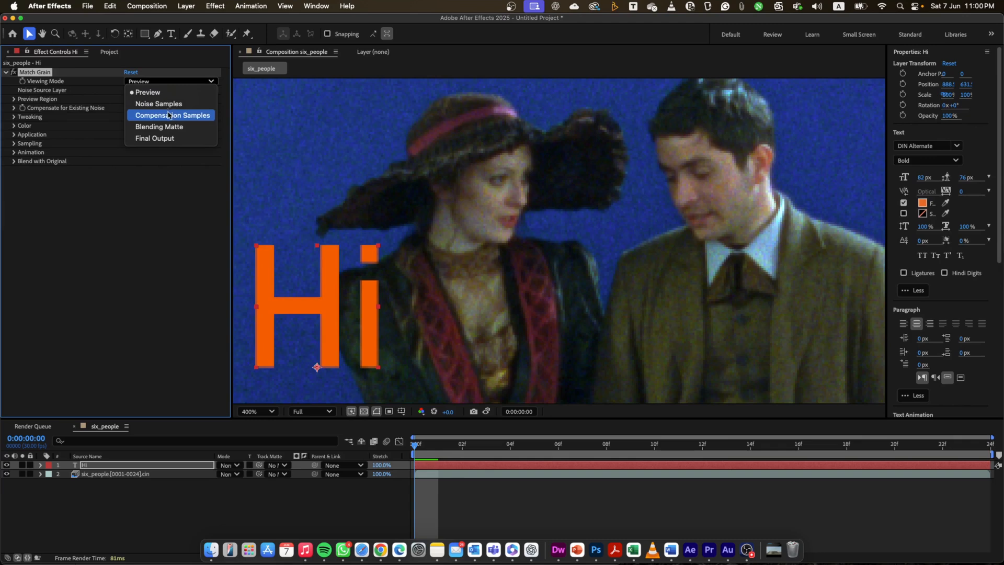
click(157, 139)
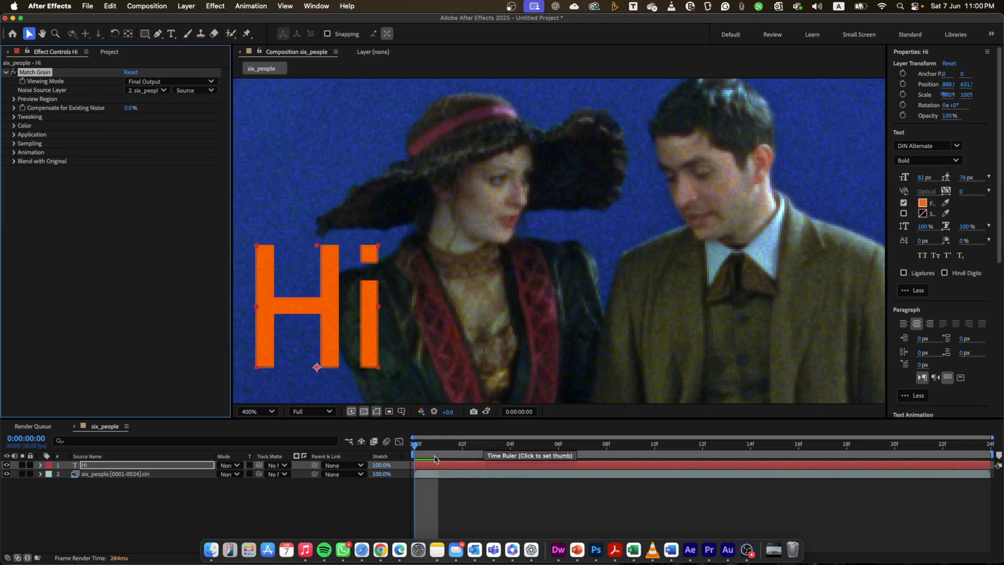
- Play back the composition to check the text's grain, return to frame 5 and look through Match Grain's color options
key(space)
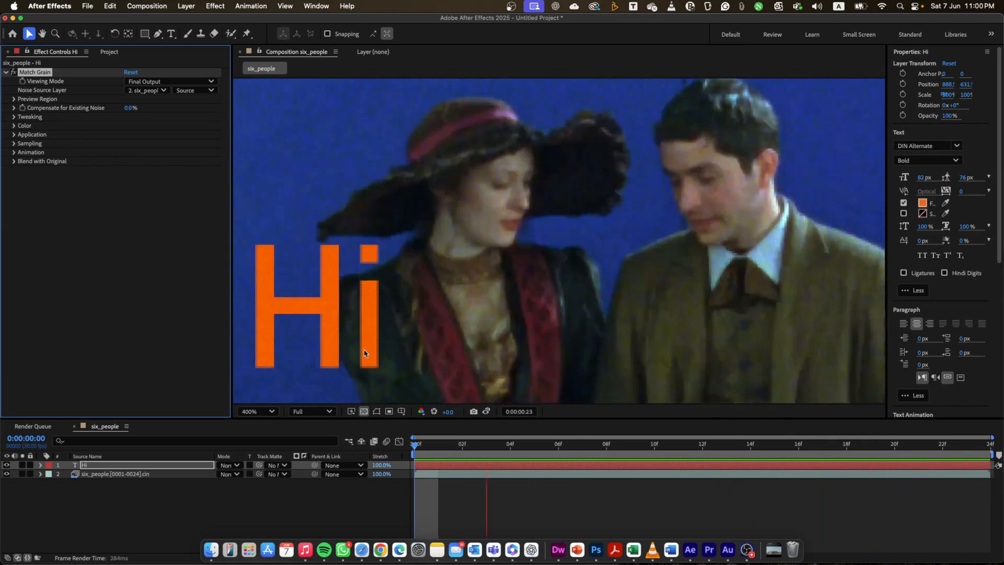
key(space)
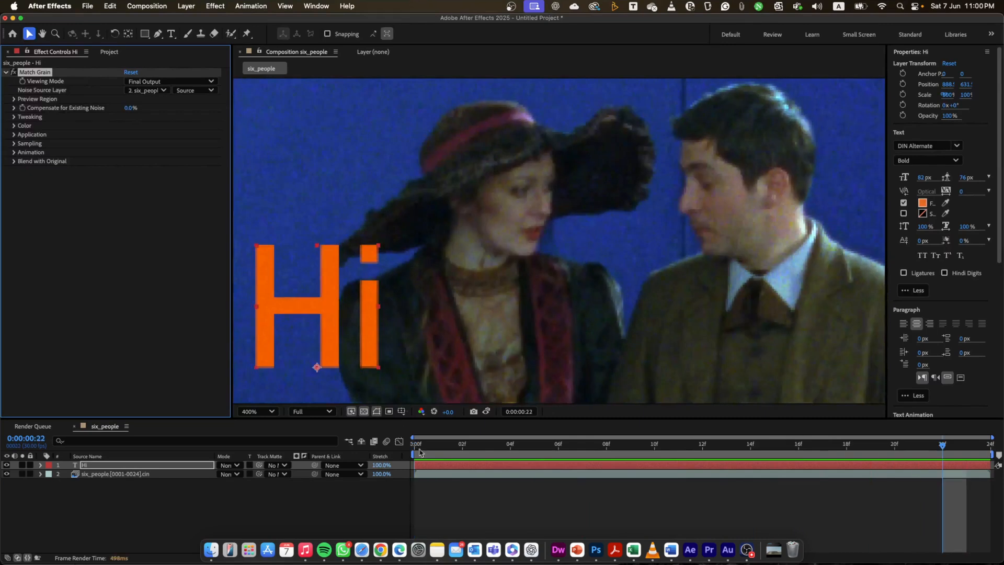
drag(420, 454, 538, 454)
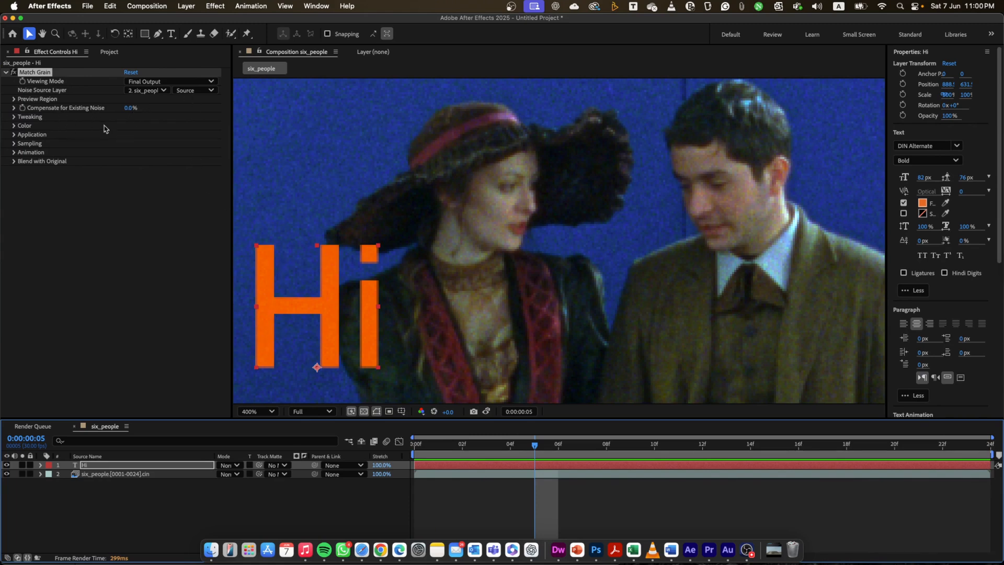
click(15, 127)
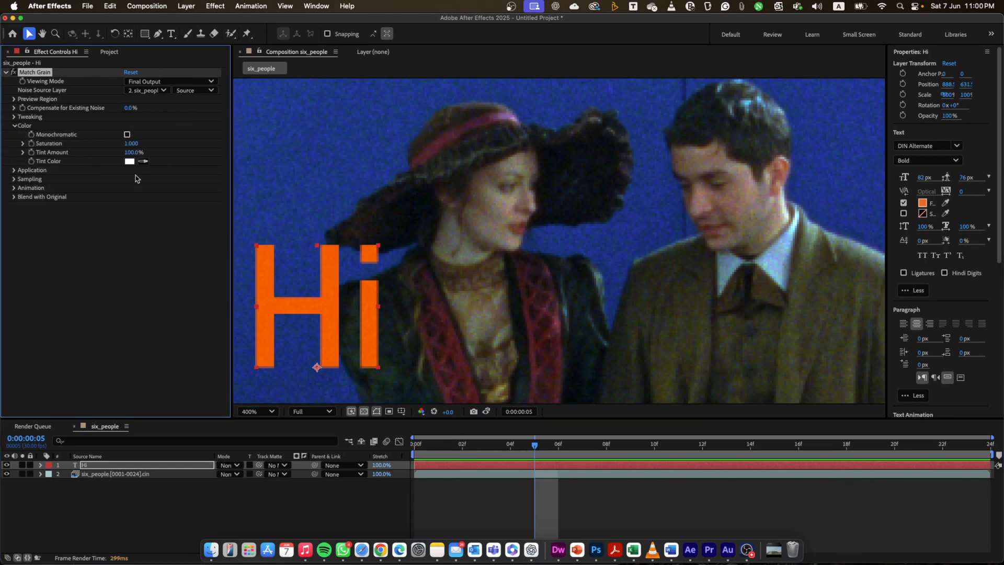
click(16, 127)
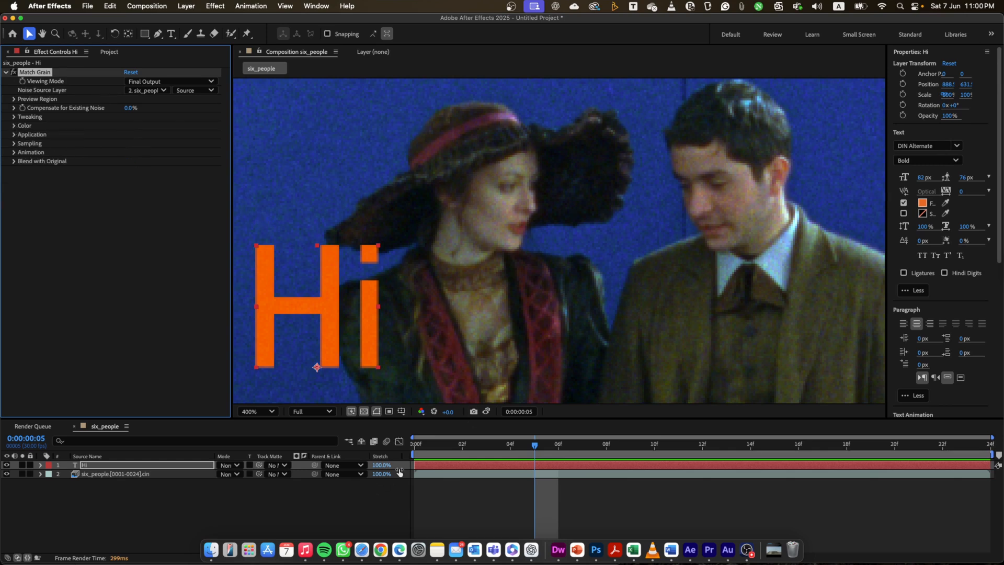
- Disable Match Grain on the "Hi" text layer and play the composition from frame 0, inspecting the ungrained text up close
click(426, 448)
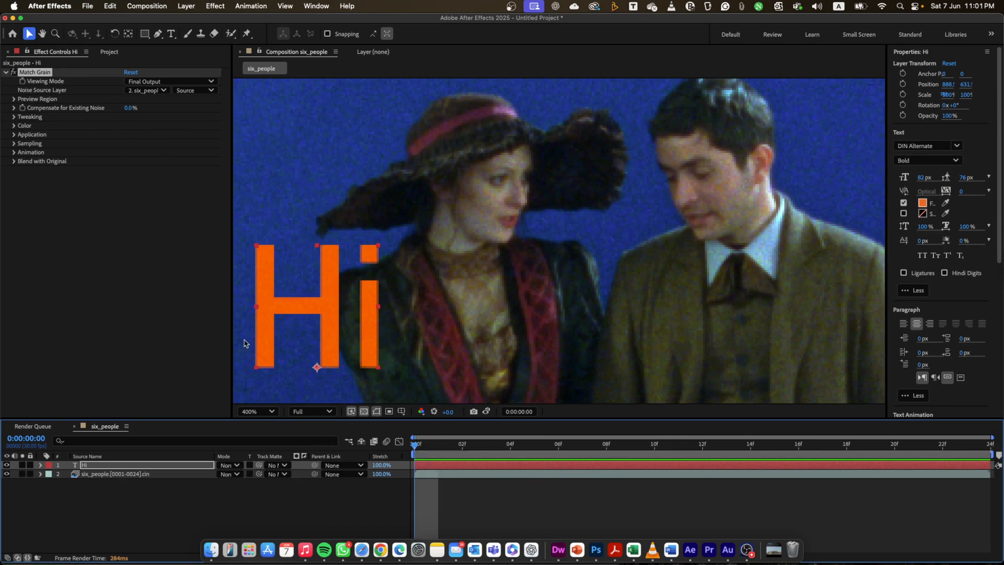
click(13, 73)
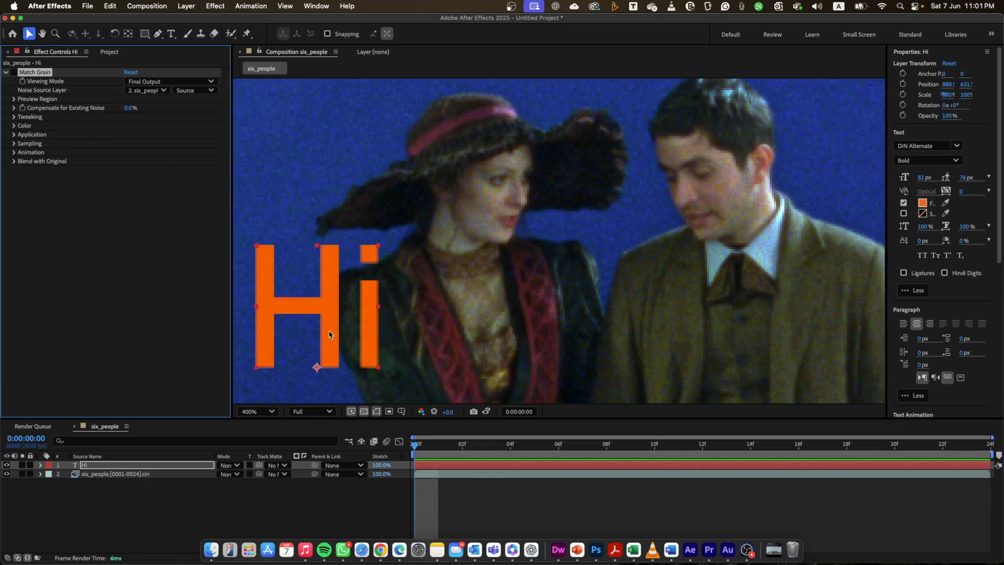
key(period)
key(space)
drag(342, 341, 688, 231)
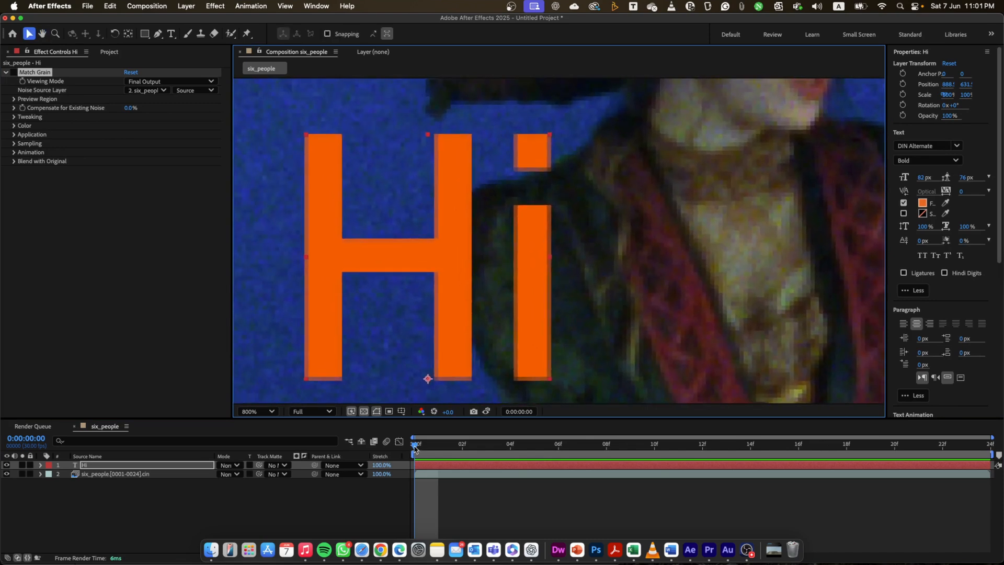
key(space)
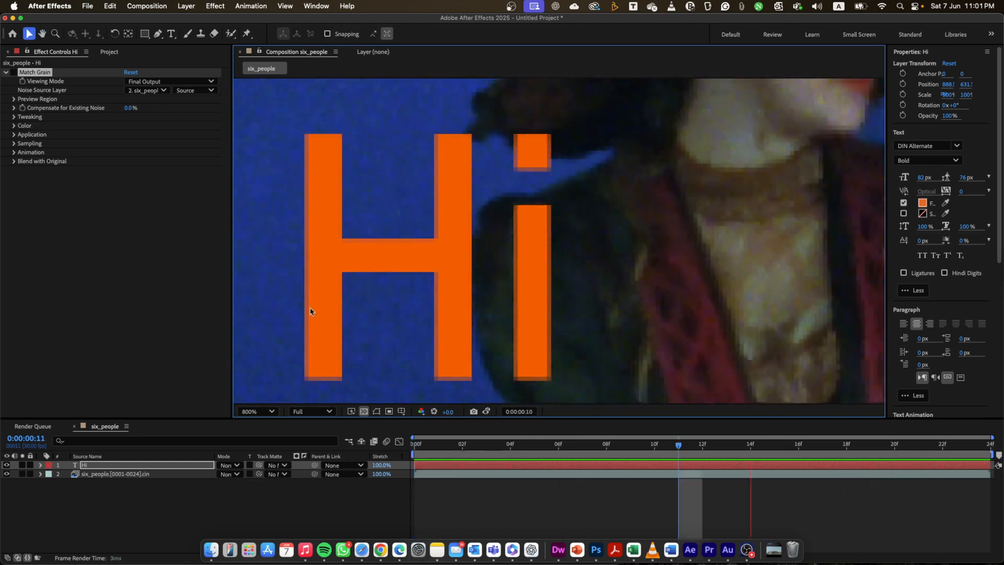
- Re-enable Match Grain on the text and play the composition from frame 0 to compare its grain with the footage
click(13, 72)
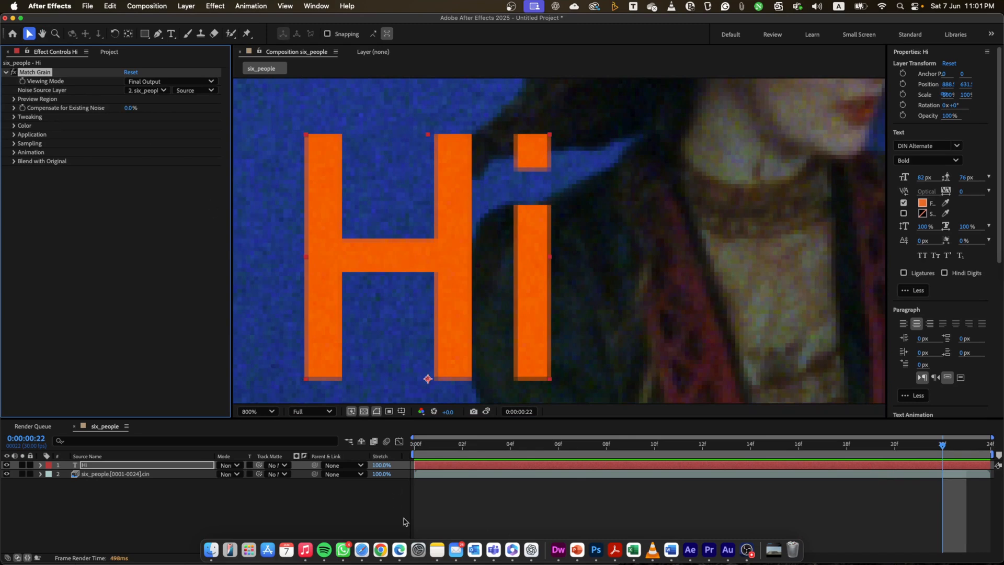
click(420, 444)
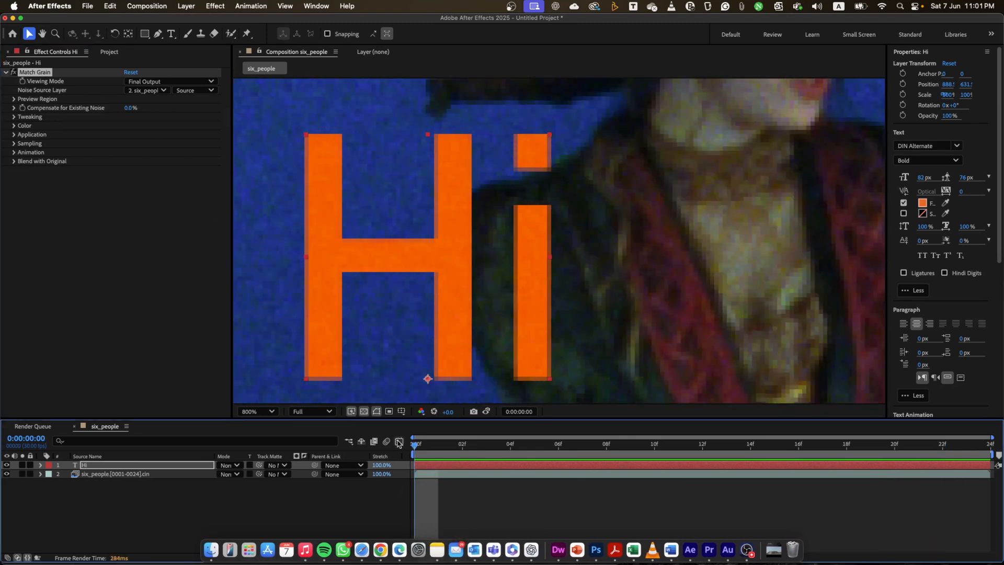
key(space)
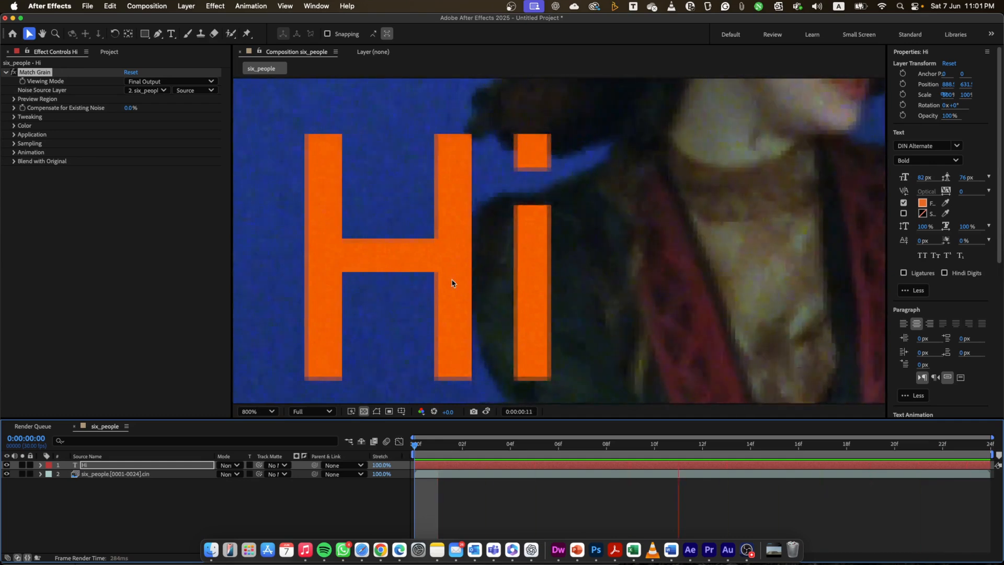
key(space)
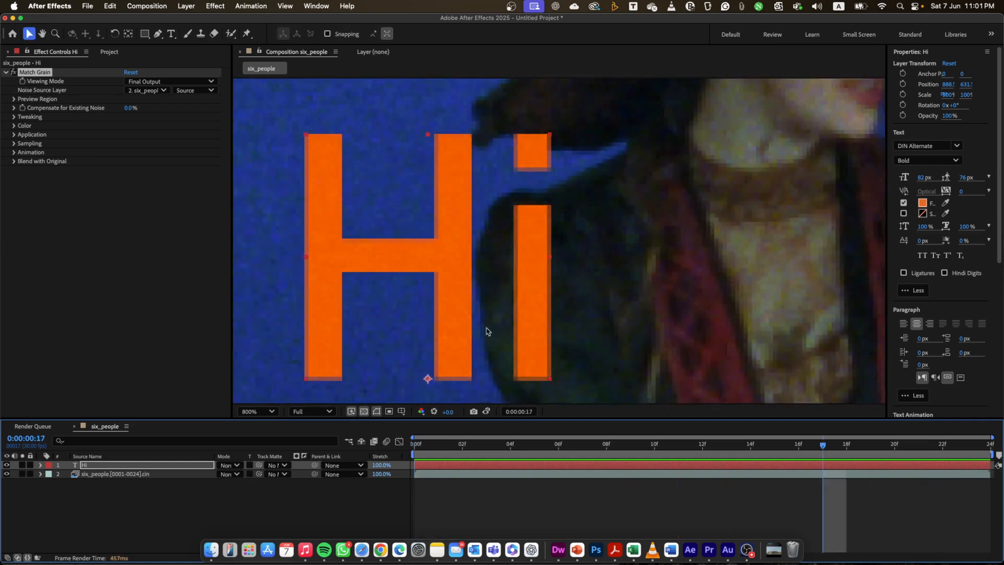
click(431, 448)
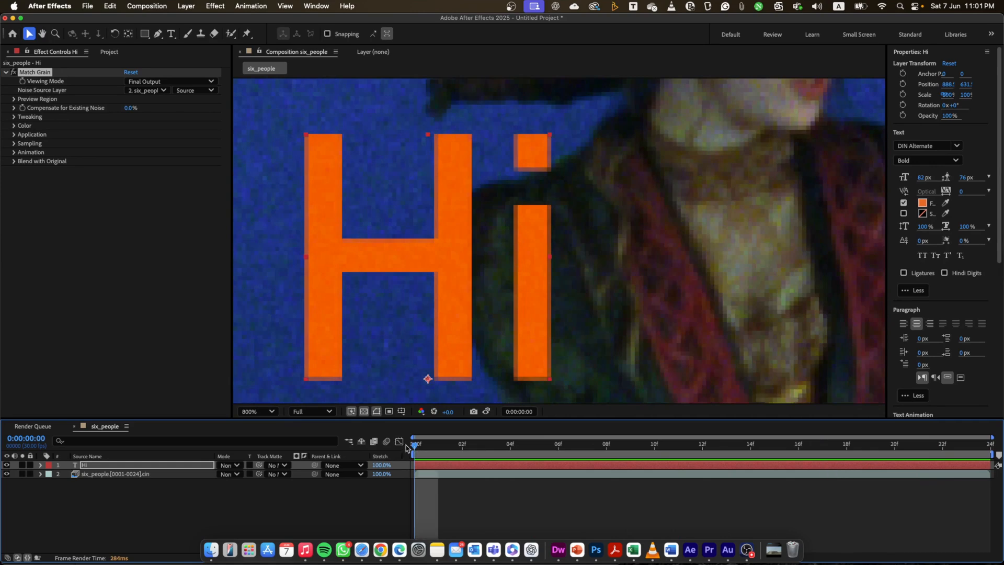
scroll(566, 287, down, 4)
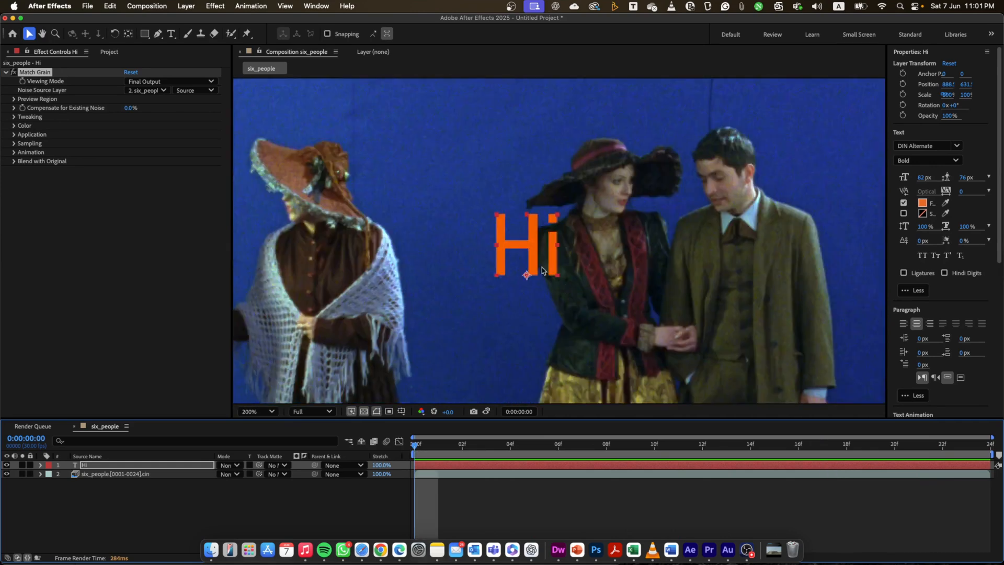
- Delete the "Hi" text layer from the six_people composition
click(533, 250)
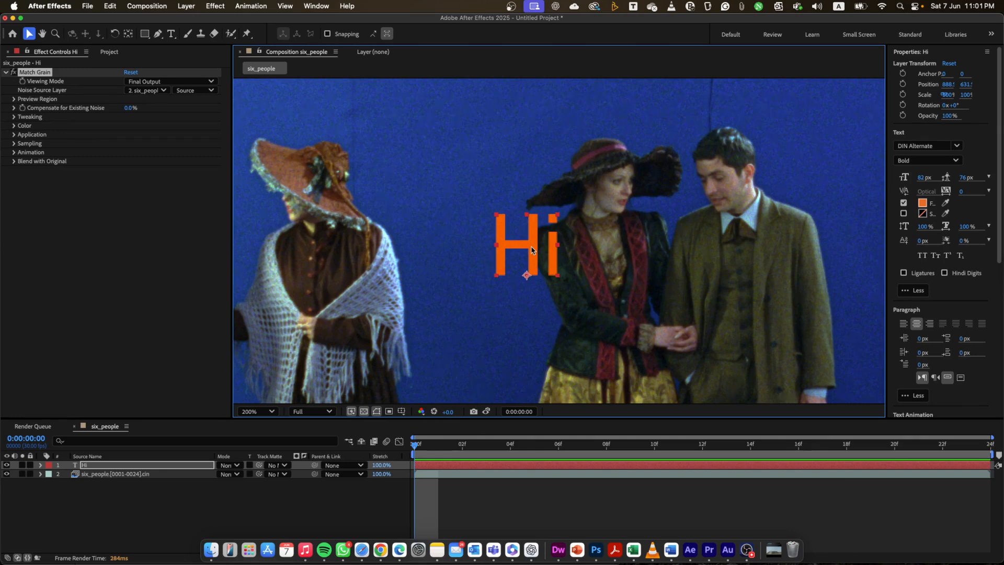
click(458, 466)
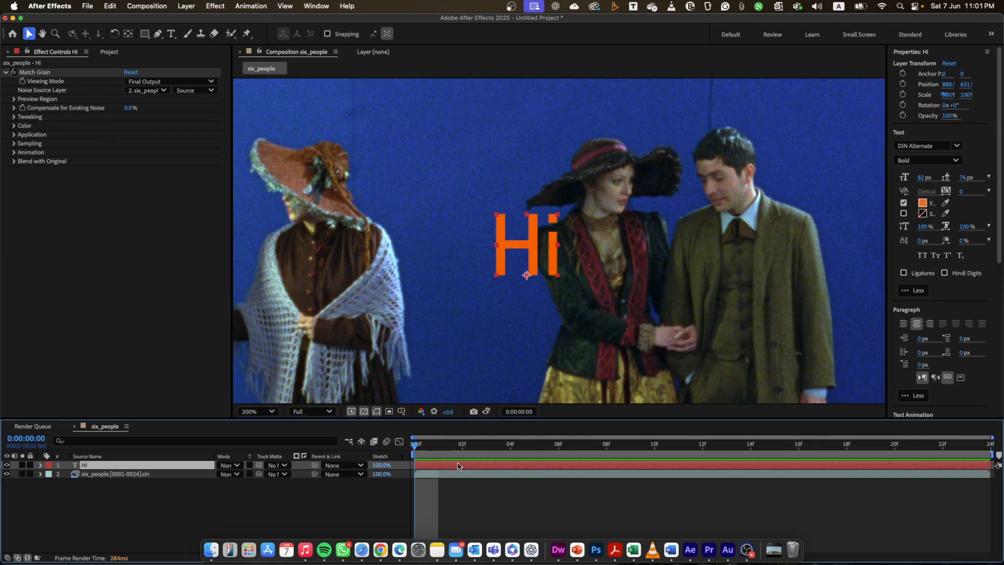
key(Delete)
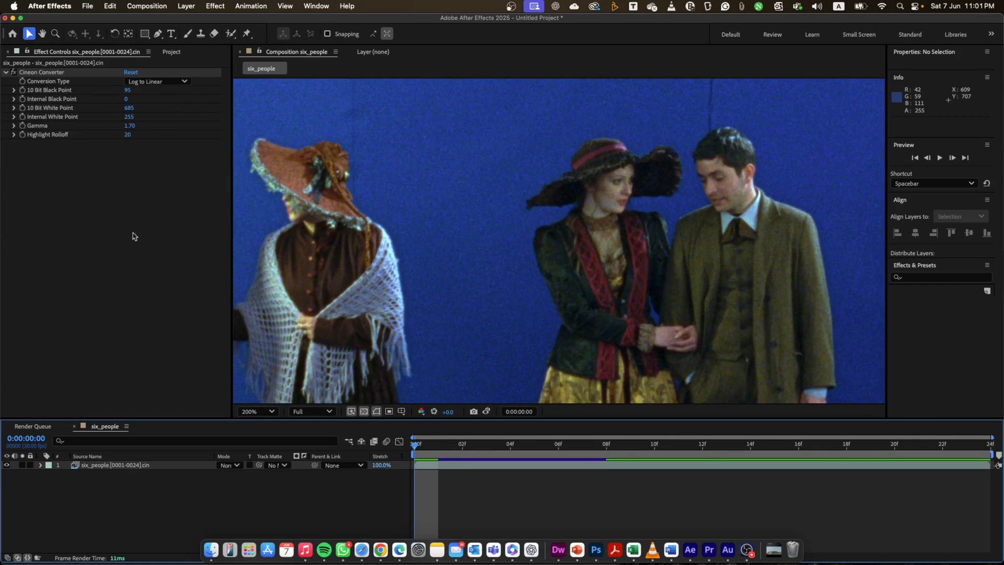
- Import the DPX/Cineon sequence starting at wire_2.0000.cin from the Clean up folder's Wire_2 subfolder, with Create Composition enabled
click(174, 53)
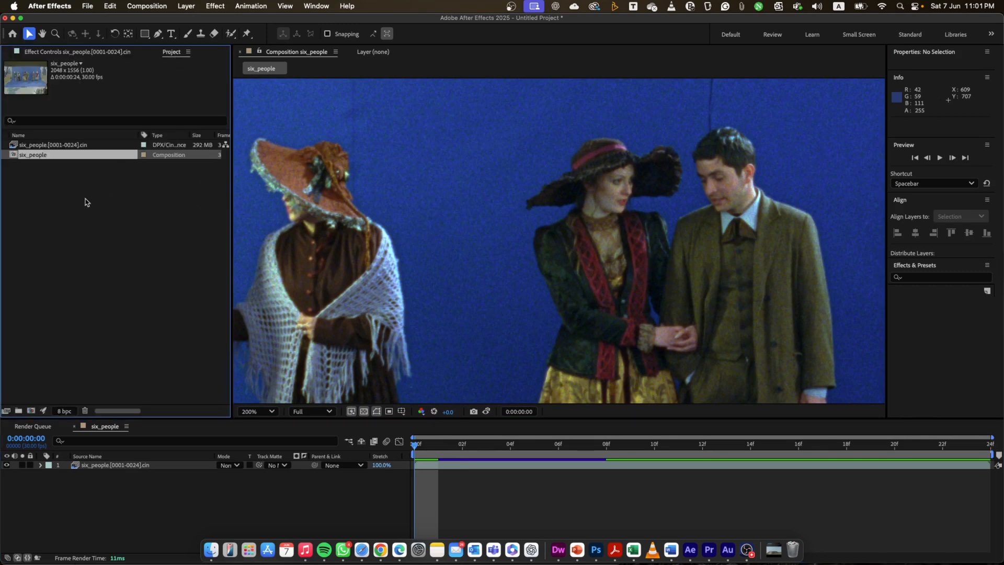
scroll(533, 228, down, 2)
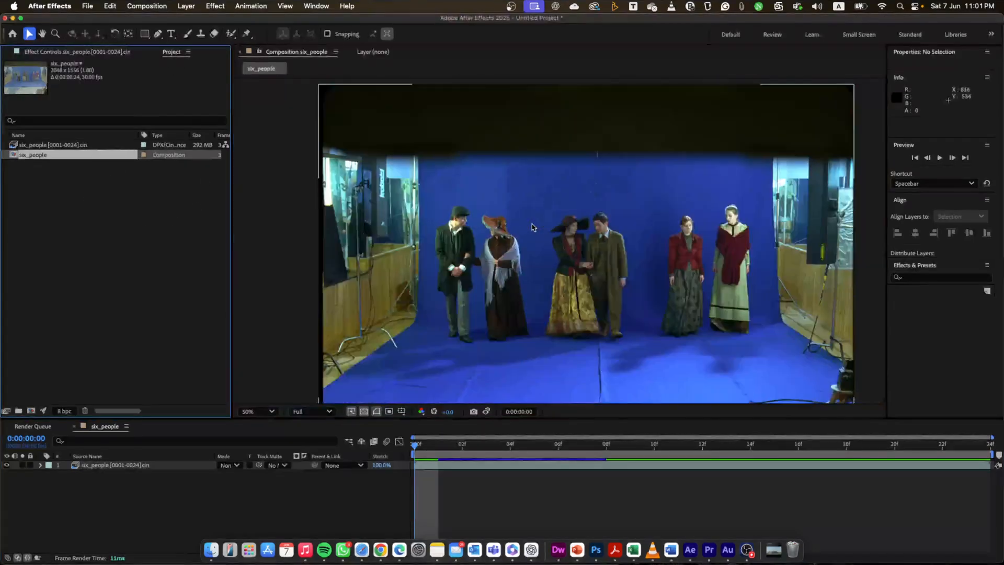
click(208, 263)
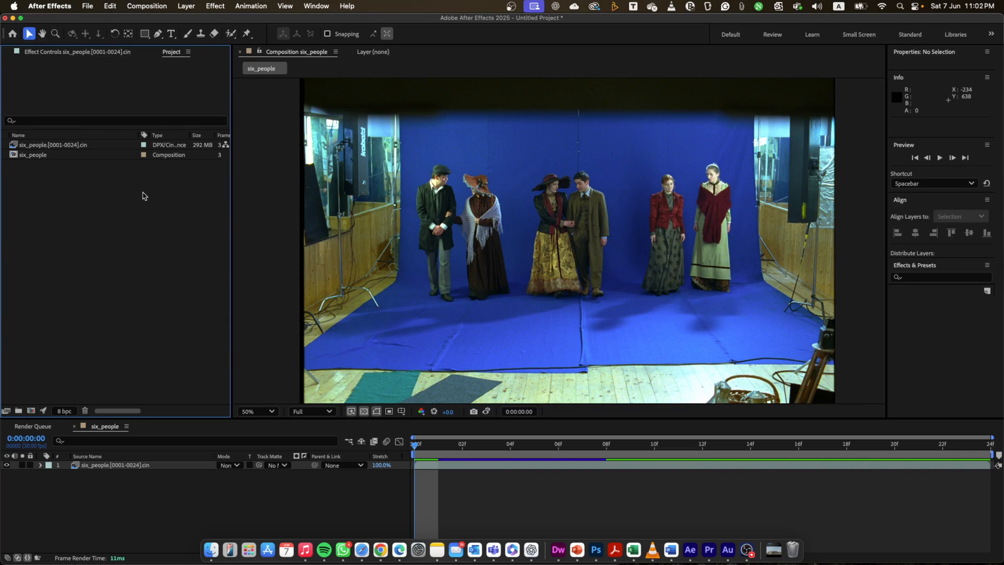
key(super+i)
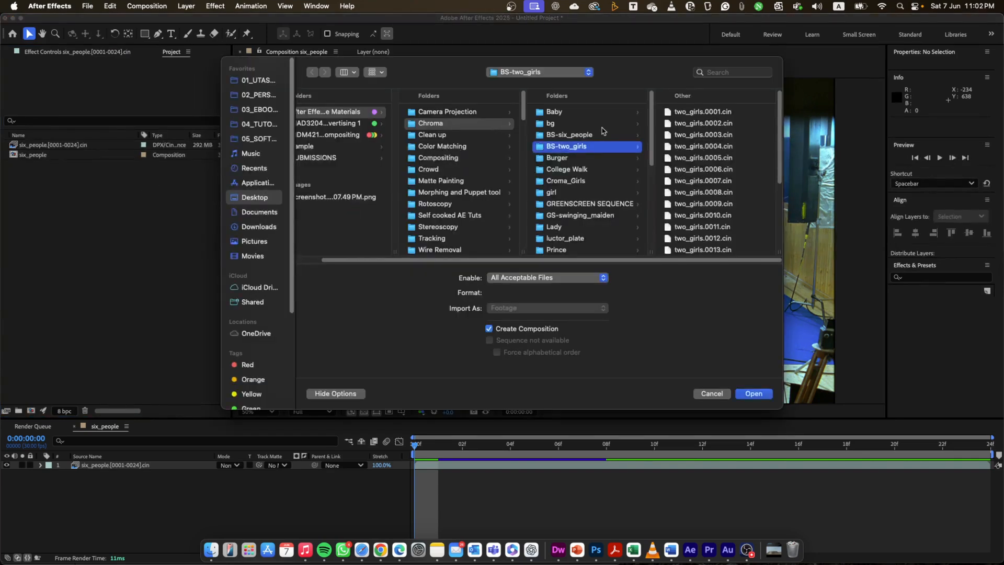
click(450, 135)
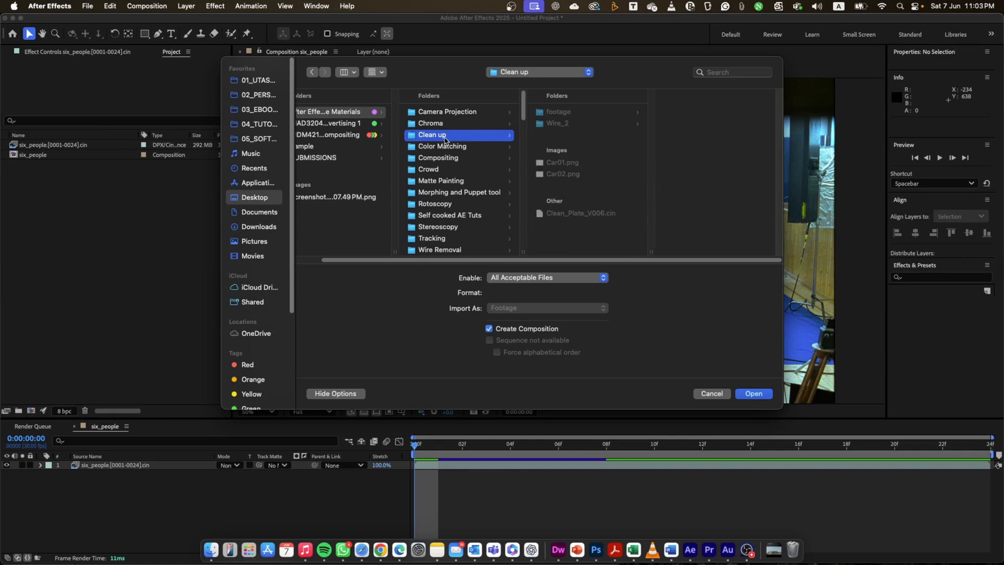
click(568, 125)
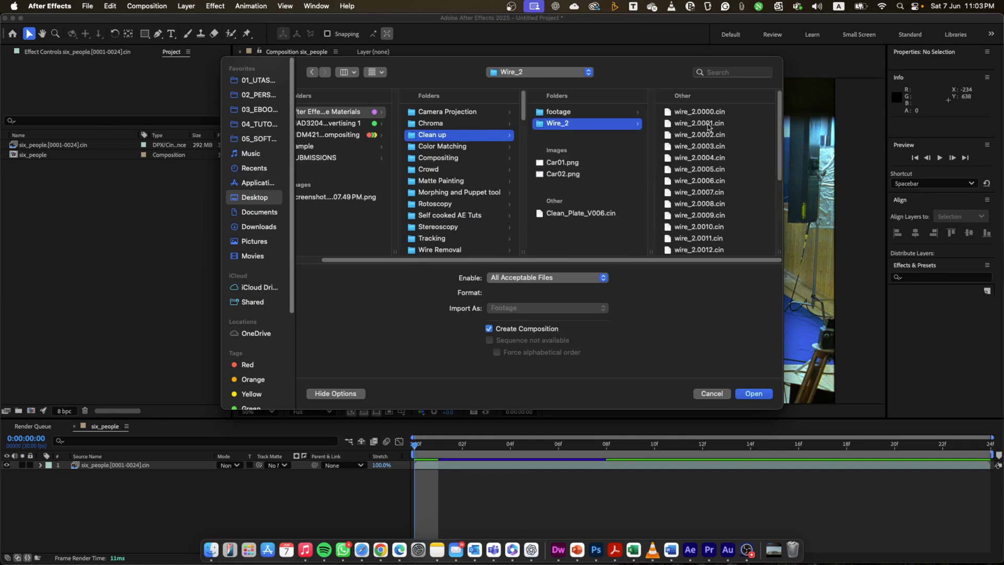
click(709, 125)
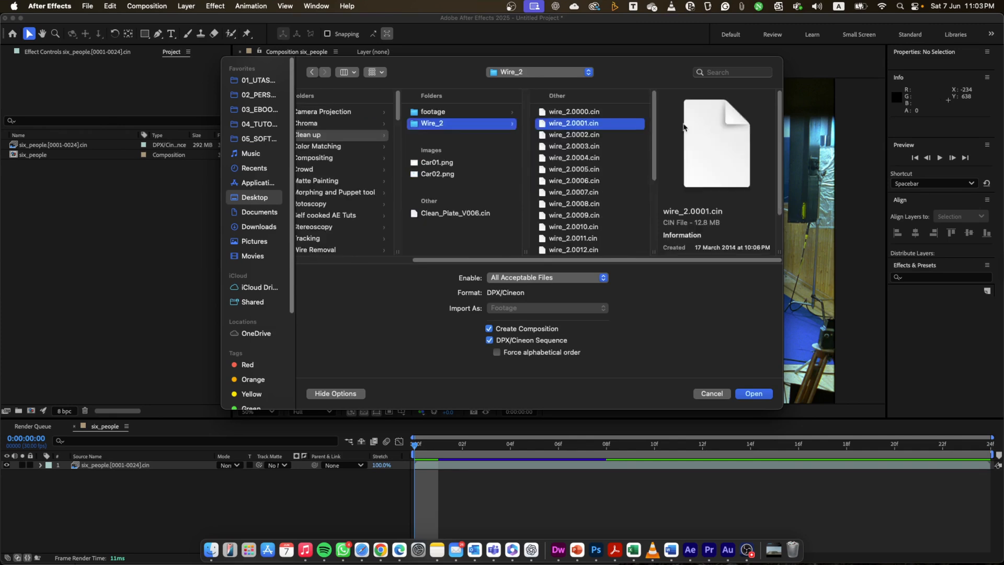
click(580, 114)
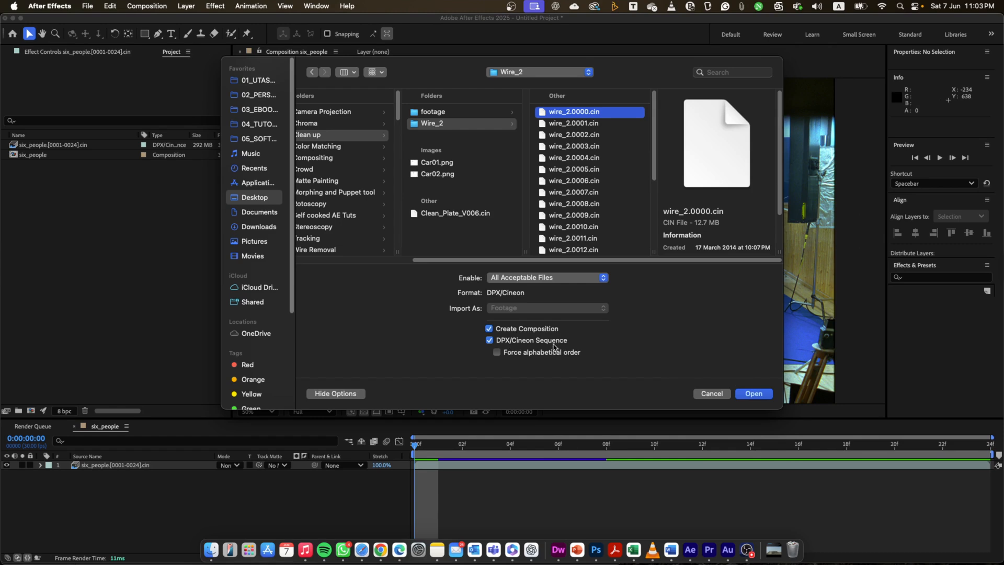
click(754, 395)
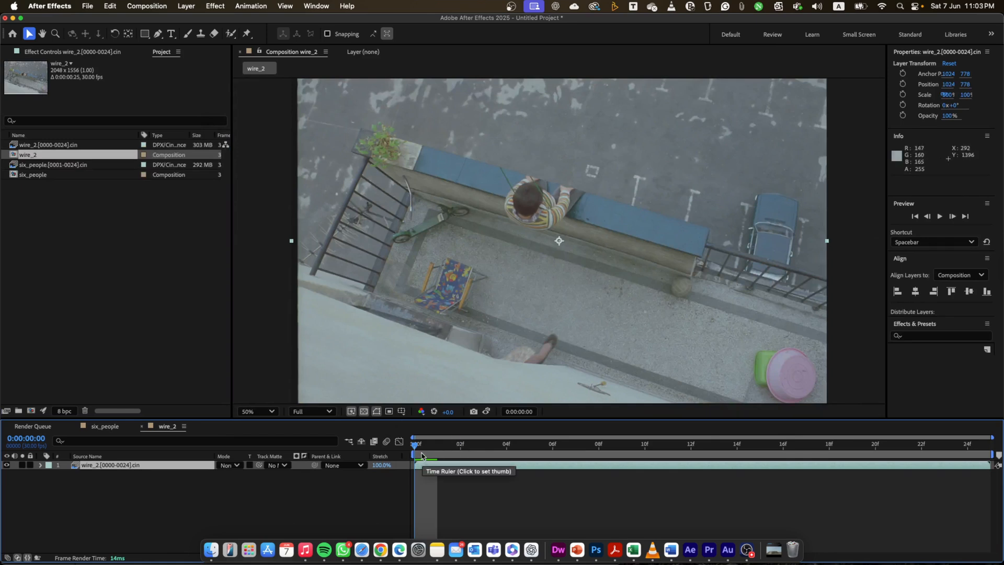
- Set the start of the wire_2 composition's work area to frame 1
drag(416, 449, 433, 449)
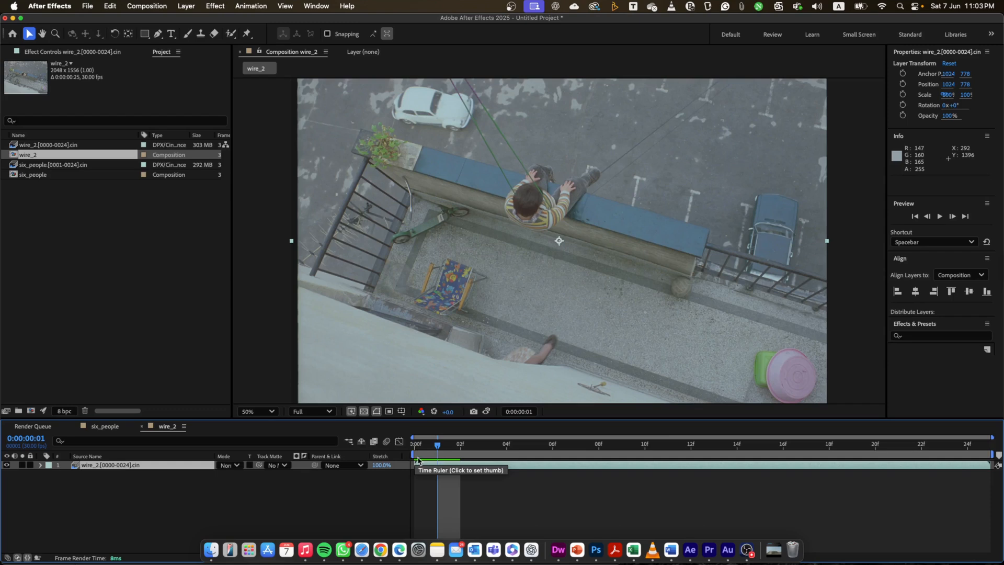
key(b)
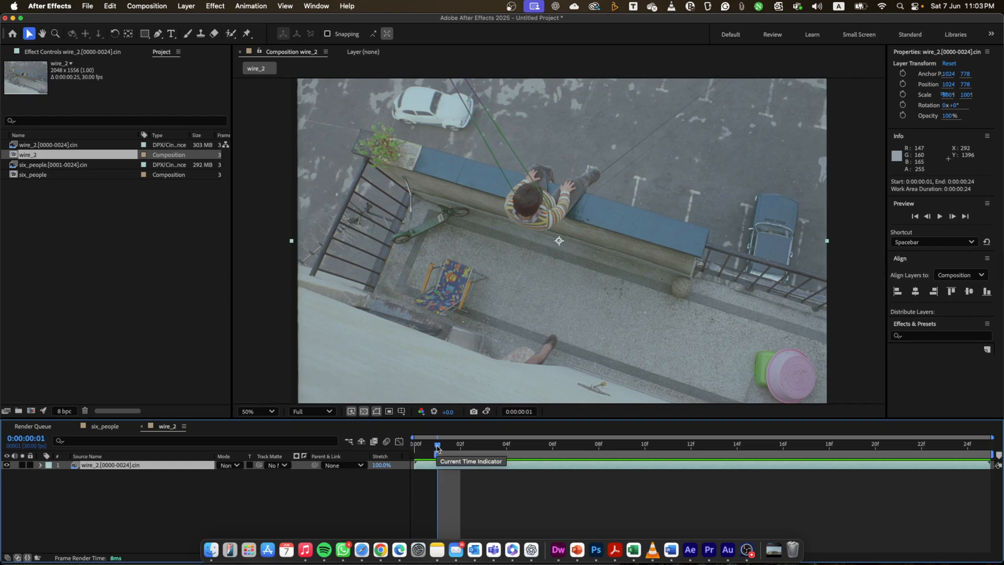
mouse_move(437, 448)
mouse_down()
mouse_move(802, 476)
mouse_move(460, 457)
mouse_move(437, 444)
mouse_up()
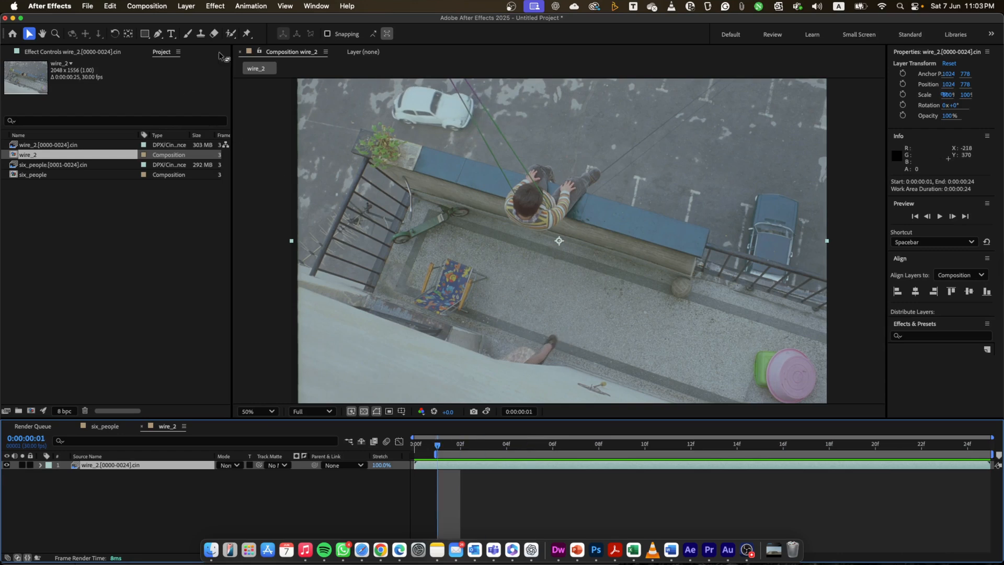
- Apply the Cineon Converter effect to the wire_2 sequence layer and compare frames 0 and 1, ending on frame 1
click(220, 11)
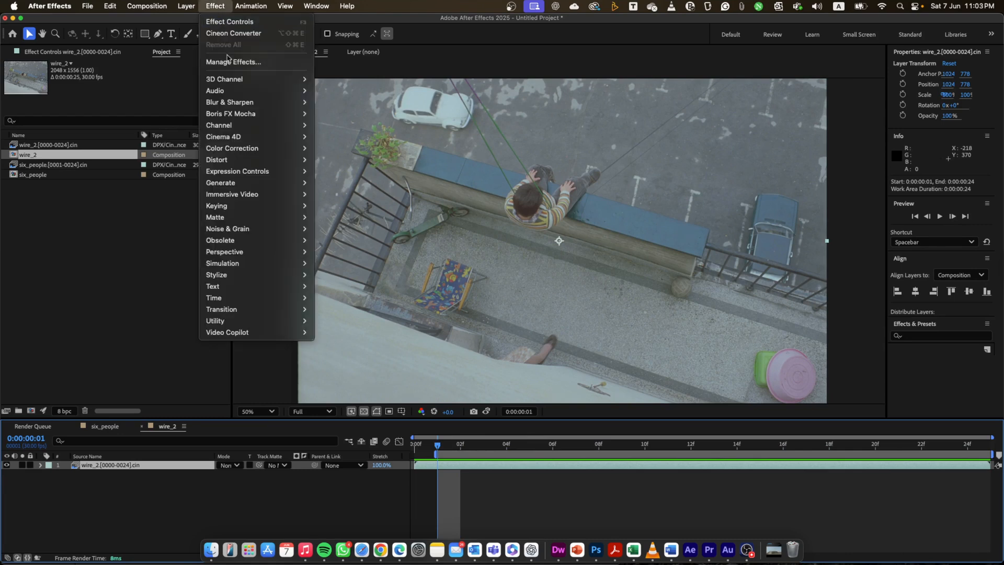
mouse_move(249, 319)
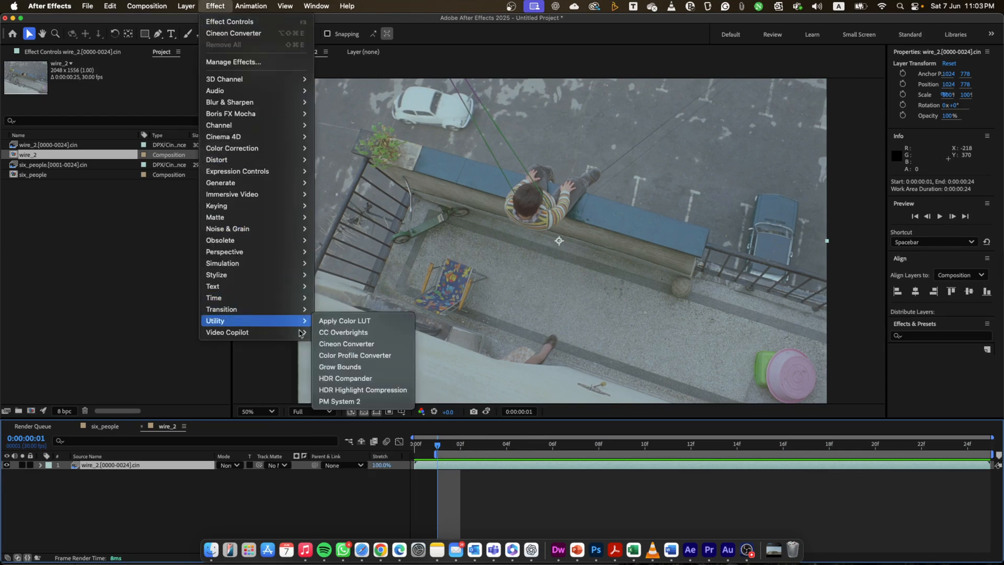
click(339, 344)
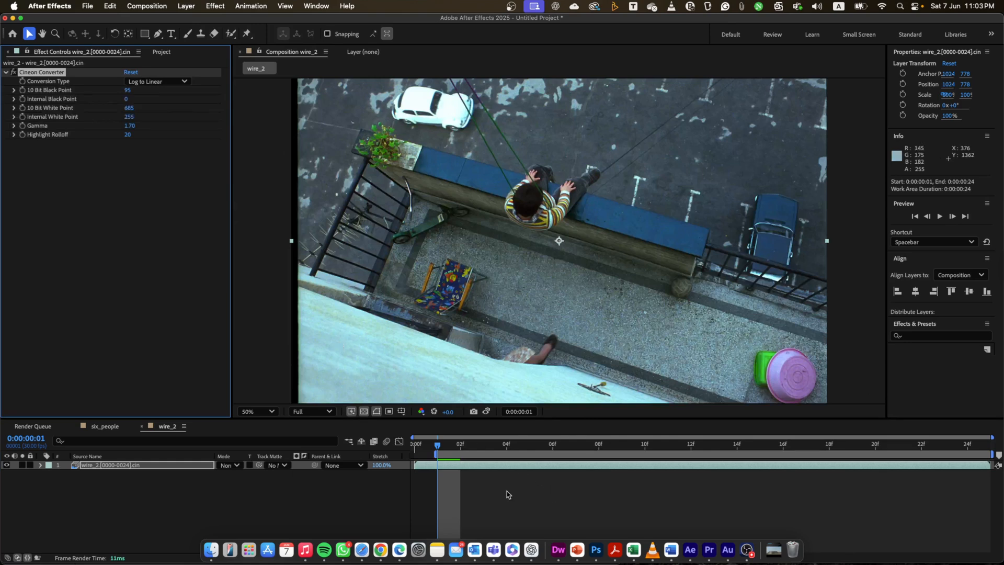
drag(440, 449, 397, 407)
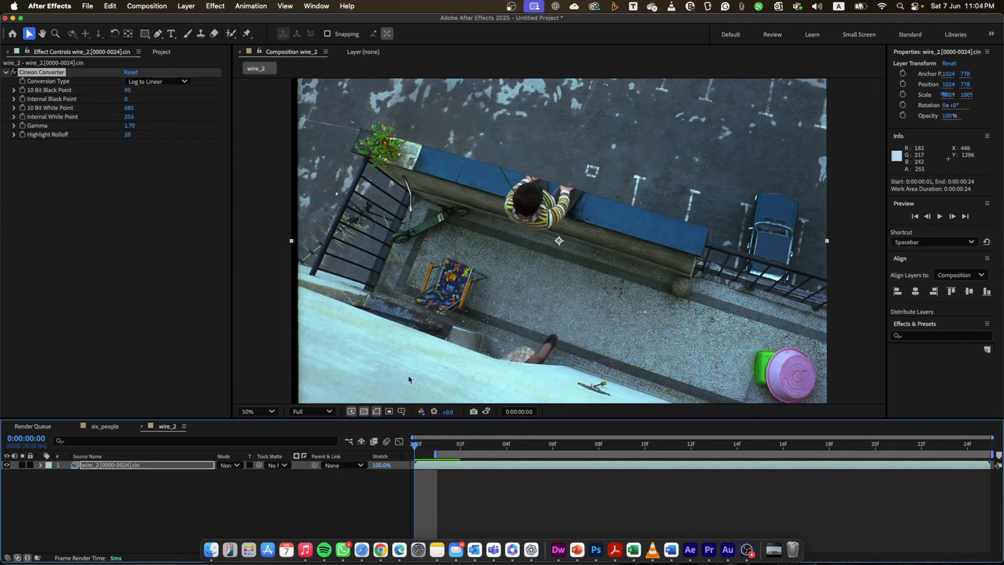
click(439, 450)
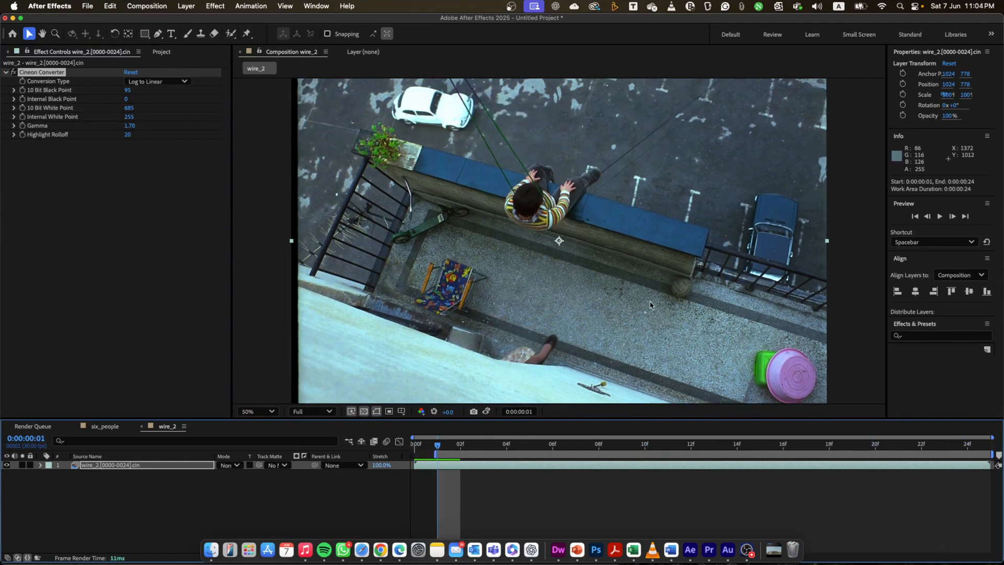